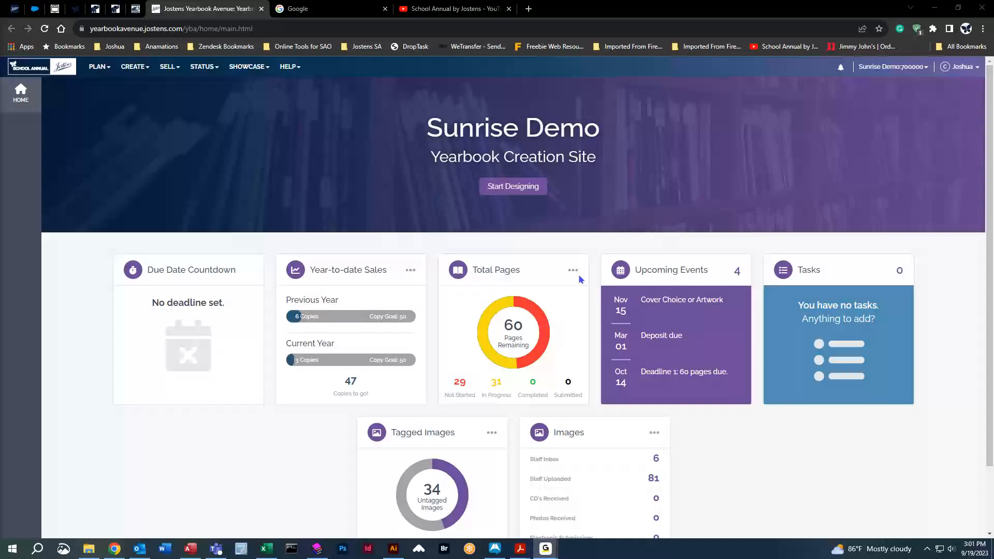
# Open the page ladder and look through it down to page 060 and back to page 001.
pyautogui.click(92, 68)
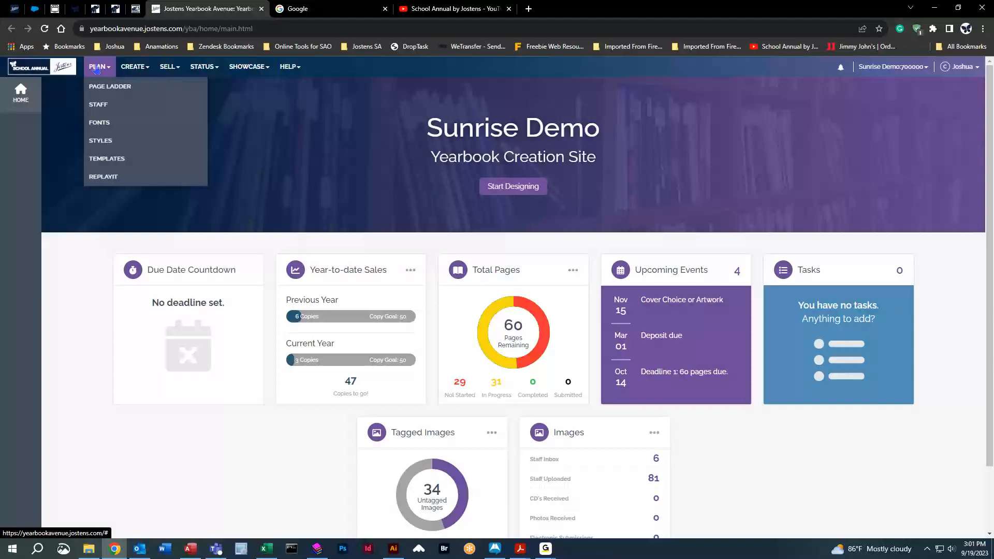
pyautogui.click(104, 93)
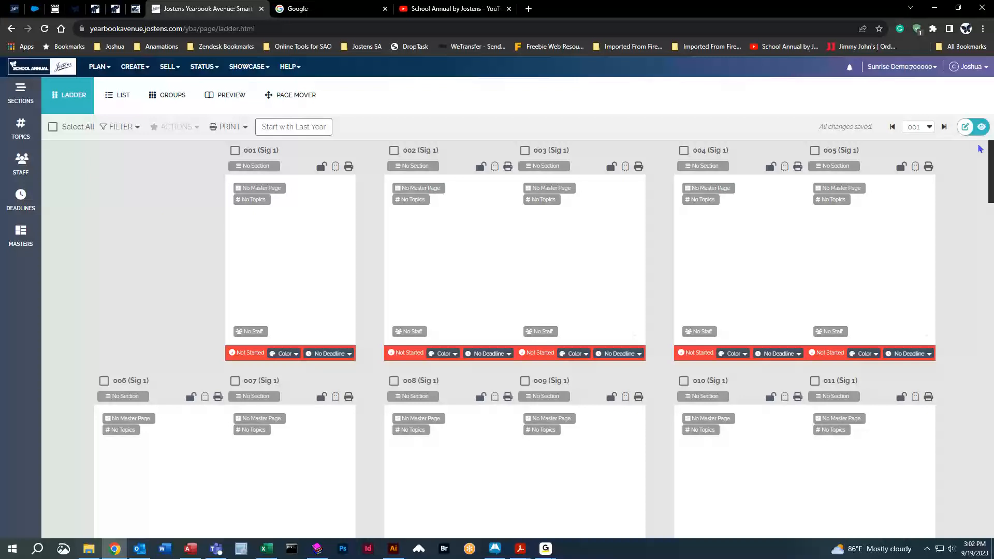
pyautogui.moveTo(990, 158); pyautogui.dragTo(990, 495)
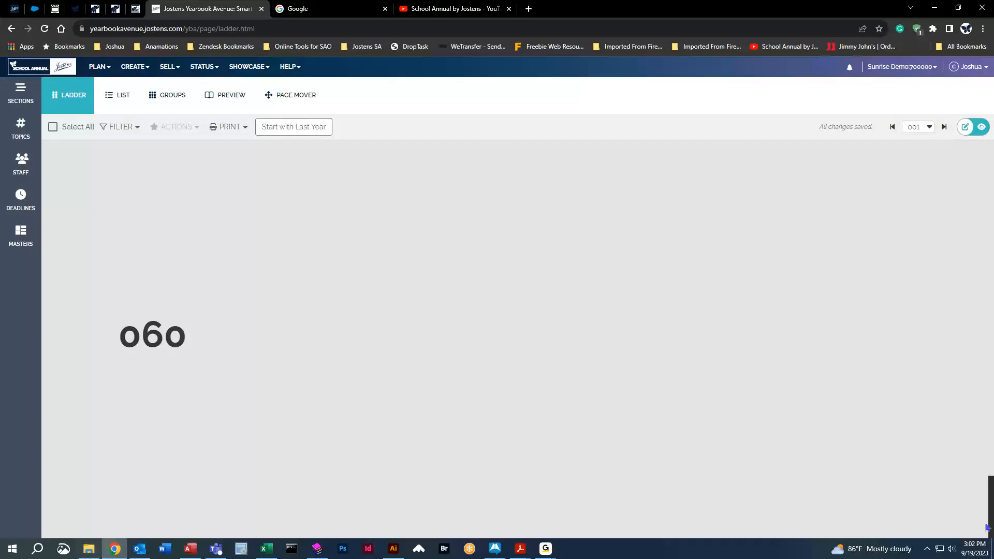
pyautogui.scroll(1, 878, 477)
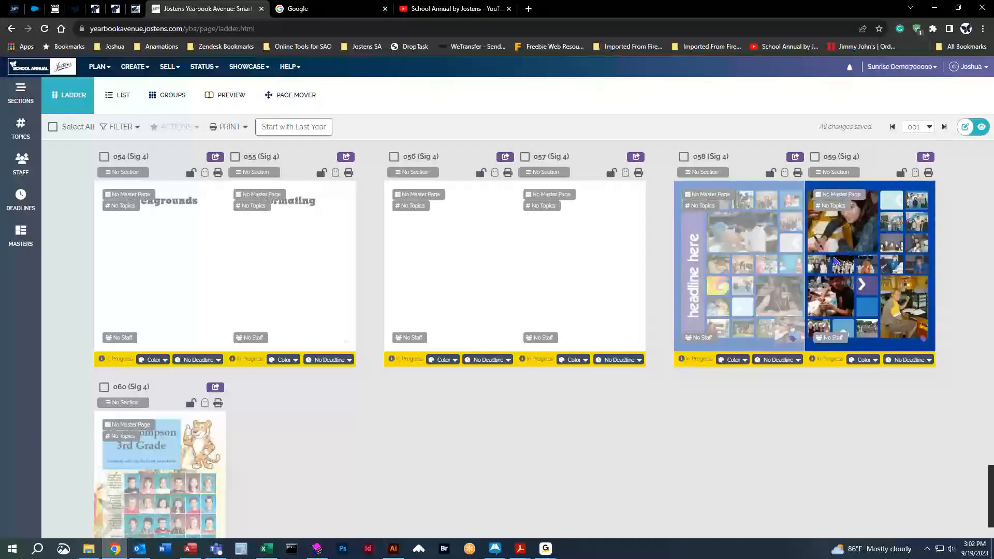
pyautogui.scroll(-2, 207, 454)
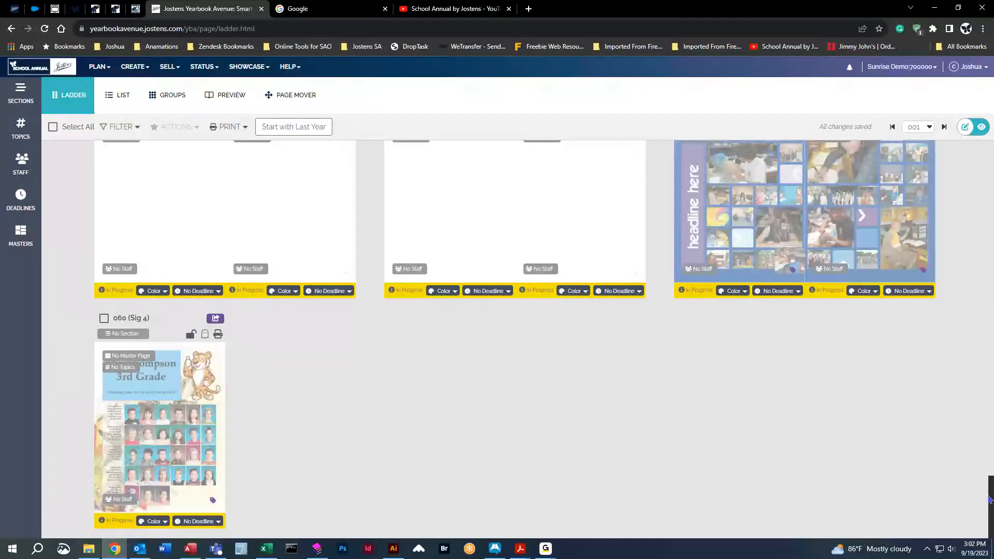
pyautogui.moveTo(990, 499); pyautogui.dragTo(982, 163)
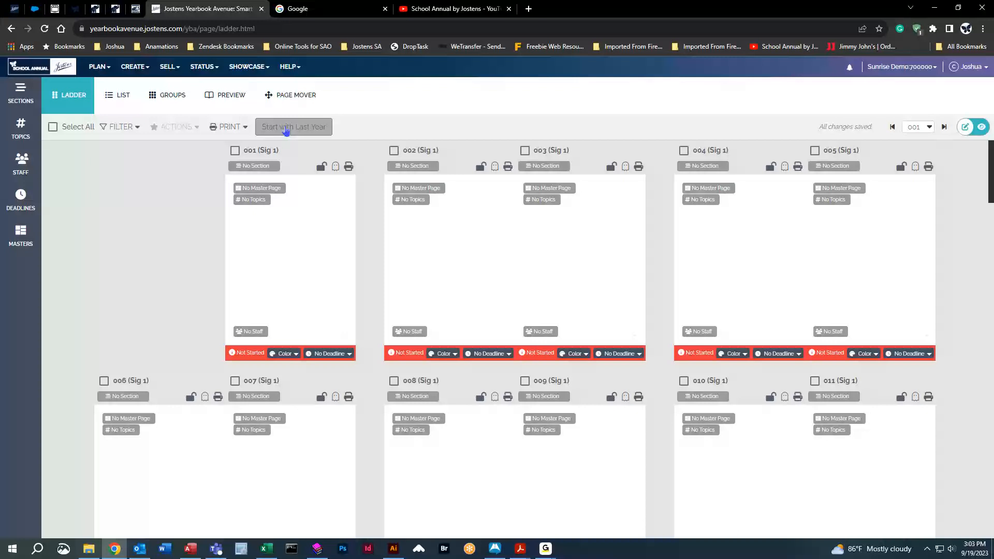
# Review the Start with Last Year page design option without applying it, and check the status of the pages across the ladder.
pyautogui.click(285, 131)
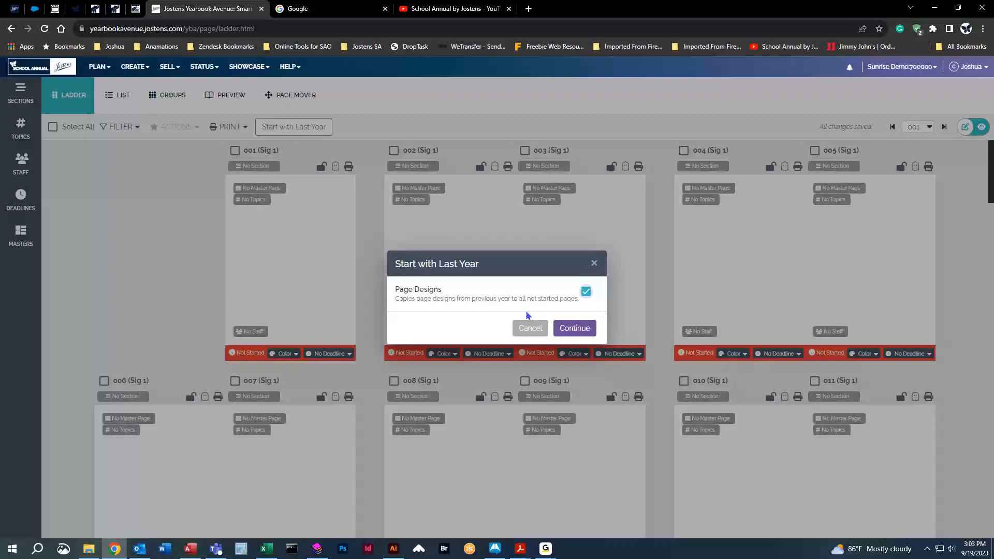
pyautogui.click(531, 330)
pyautogui.moveTo(242, 354)
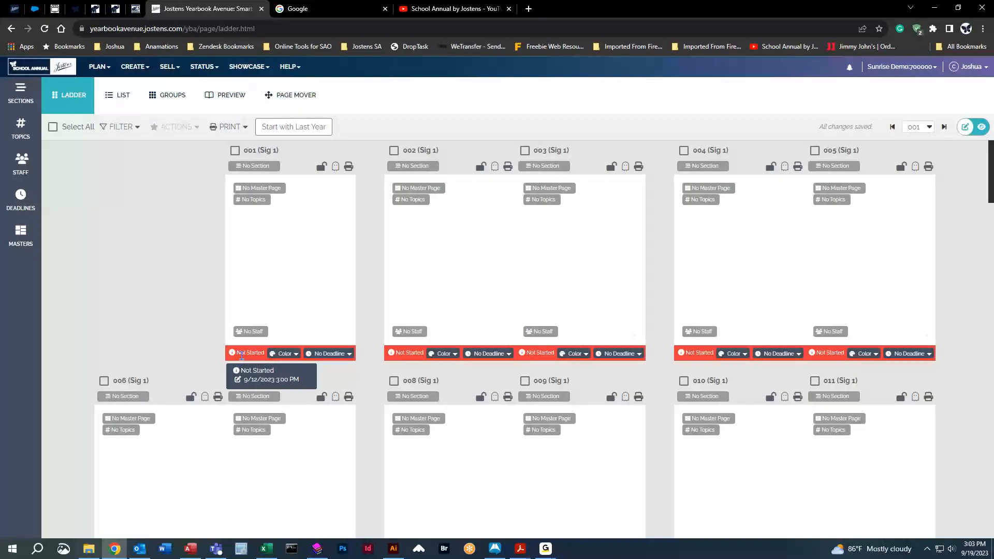
pyautogui.moveTo(407, 353)
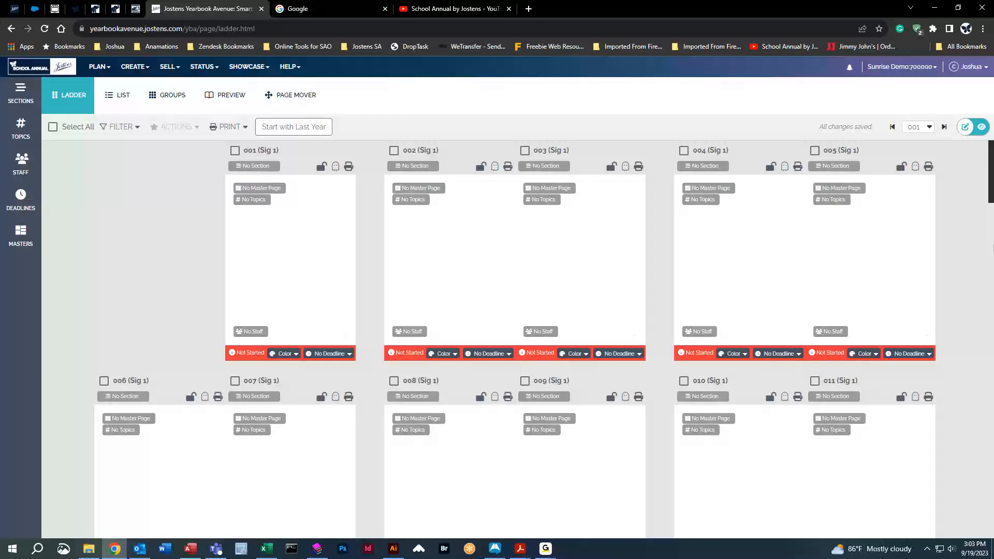
pyautogui.moveTo(990, 154); pyautogui.dragTo(983, 495)
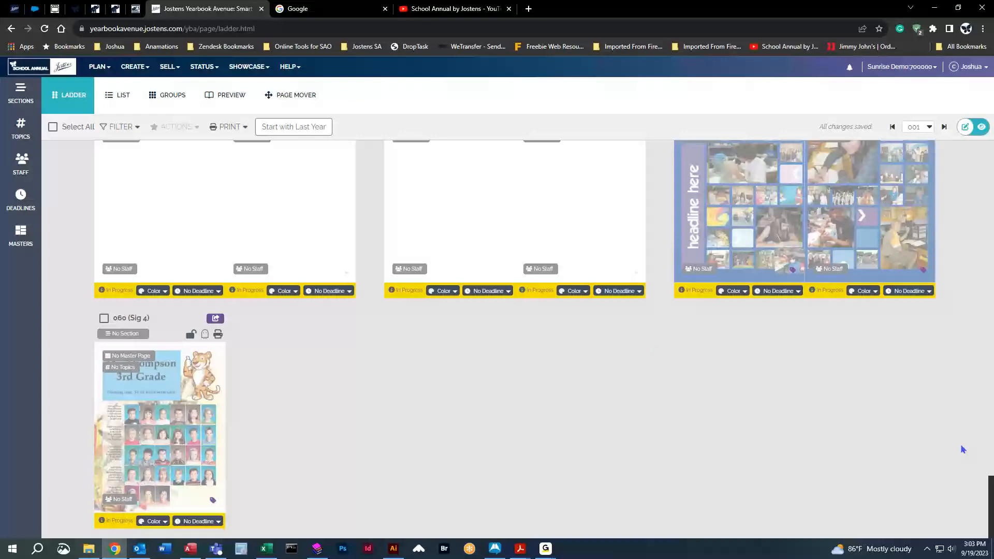
pyautogui.moveTo(991, 497); pyautogui.dragTo(989, 142)
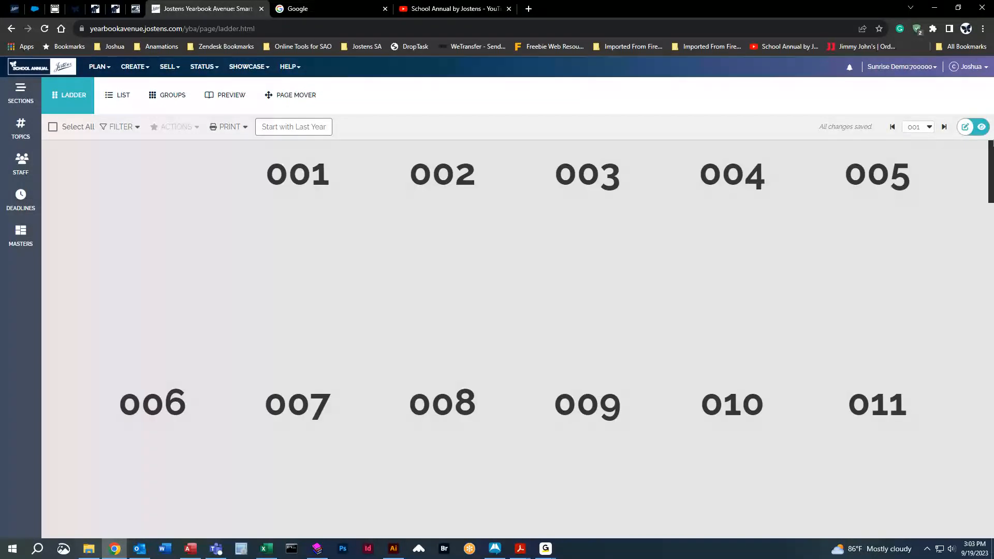
pyautogui.click(294, 128)
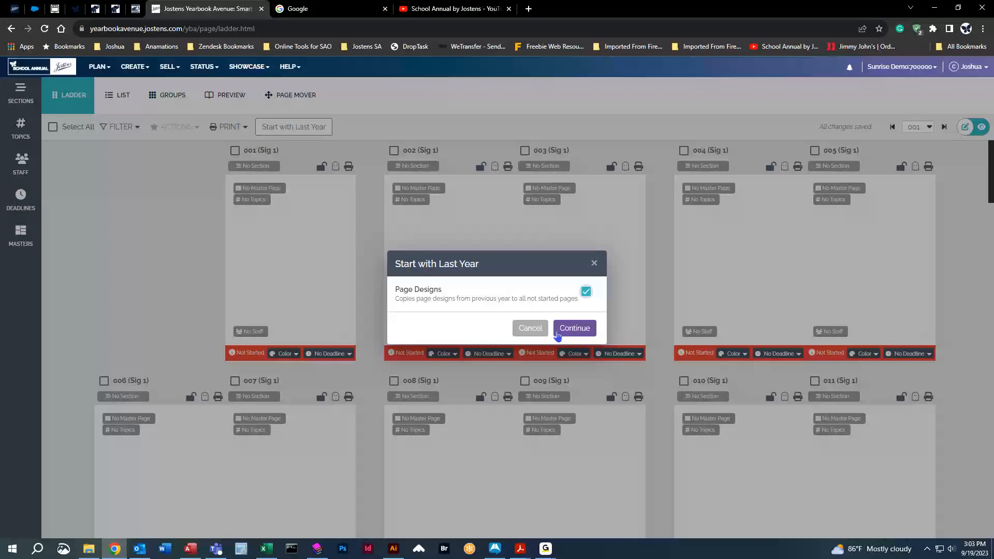
pyautogui.click(575, 330)
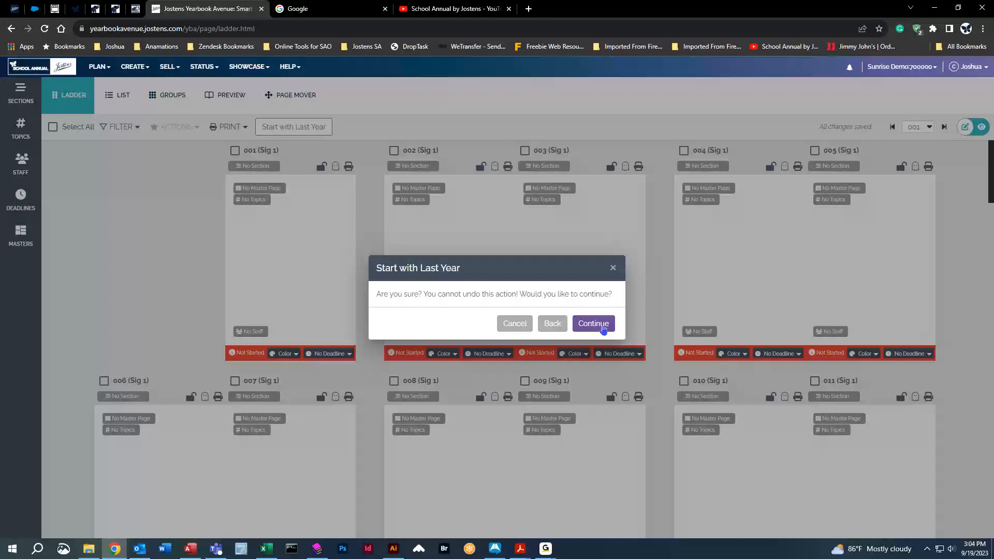
pyautogui.click(514, 325)
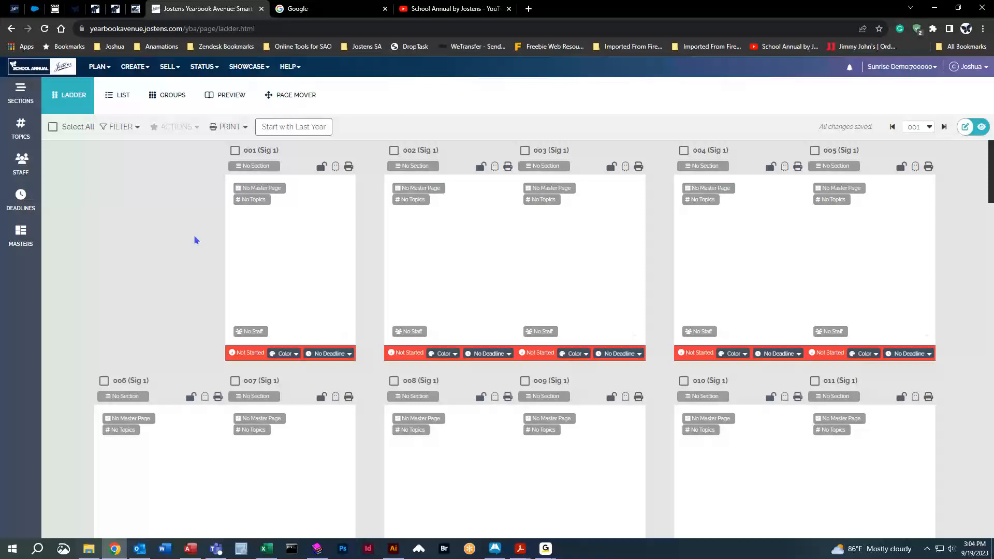
# Generate a PDF of only pages 001, 003 and 004, and clear the page selection.
pyautogui.click(734, 252)
pyautogui.click(234, 151)
pyautogui.click(524, 150)
pyautogui.click(683, 151)
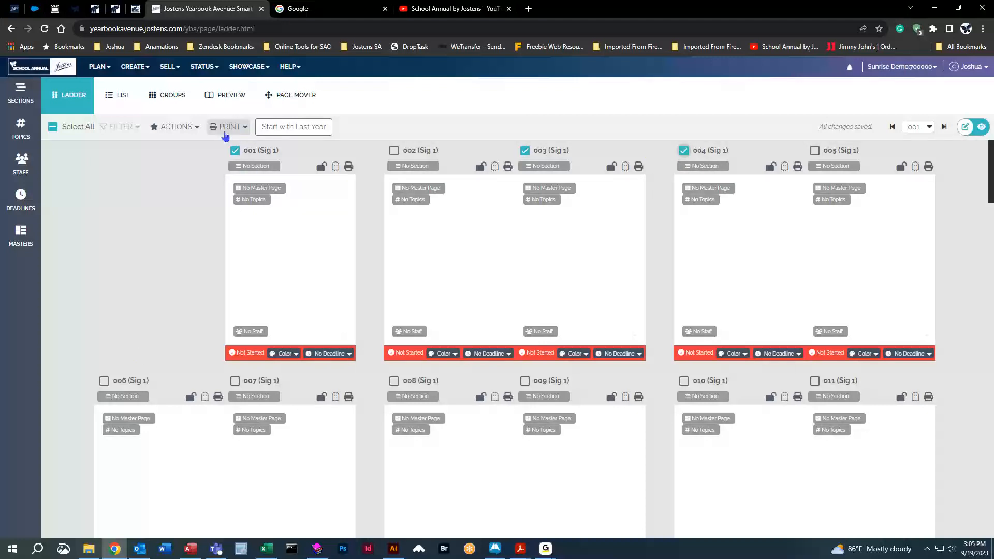
pyautogui.click(246, 128)
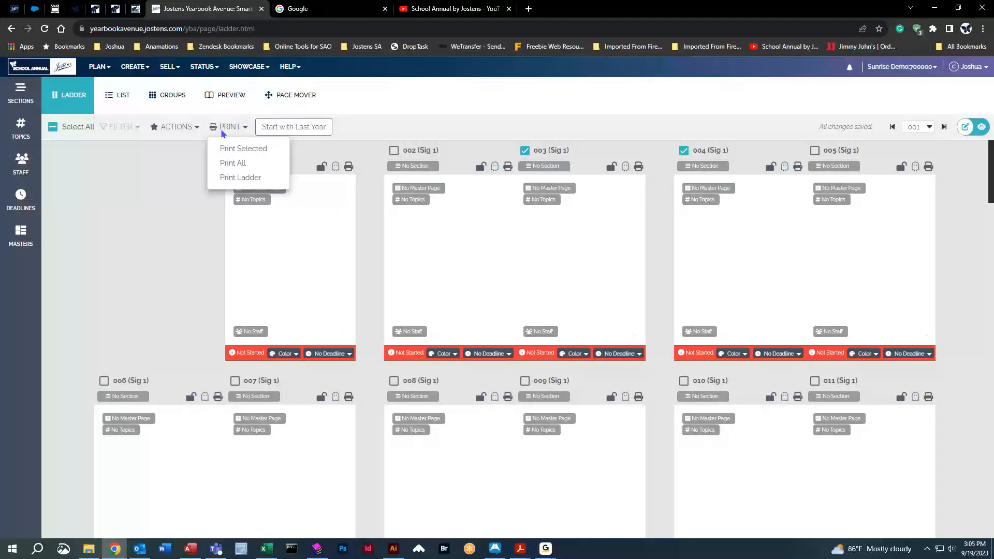
pyautogui.click(250, 151)
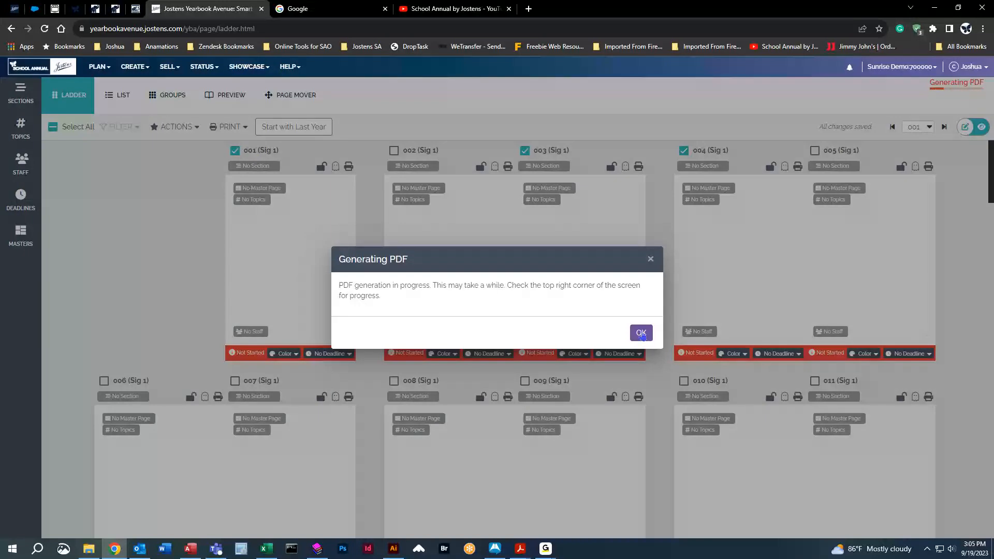
pyautogui.click(641, 333)
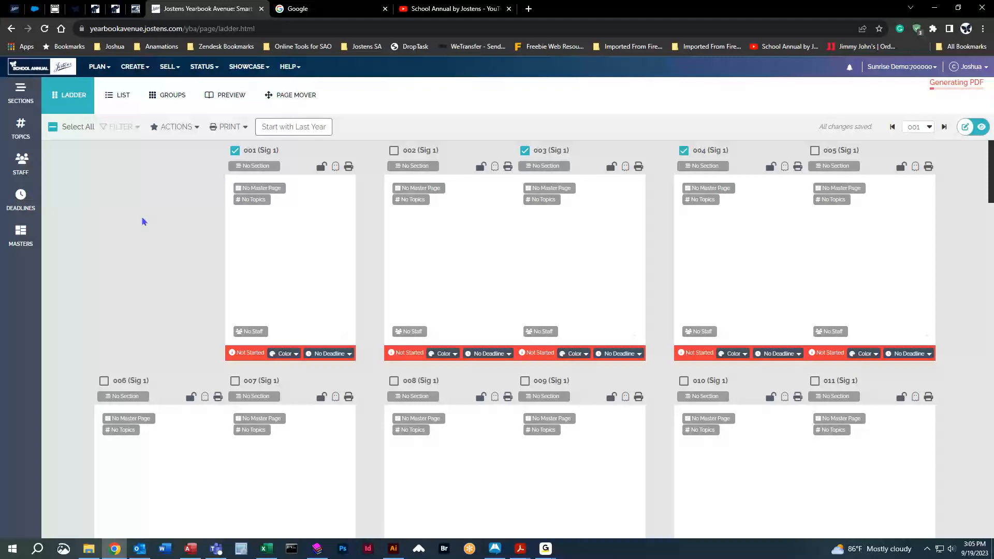
pyautogui.click(52, 127)
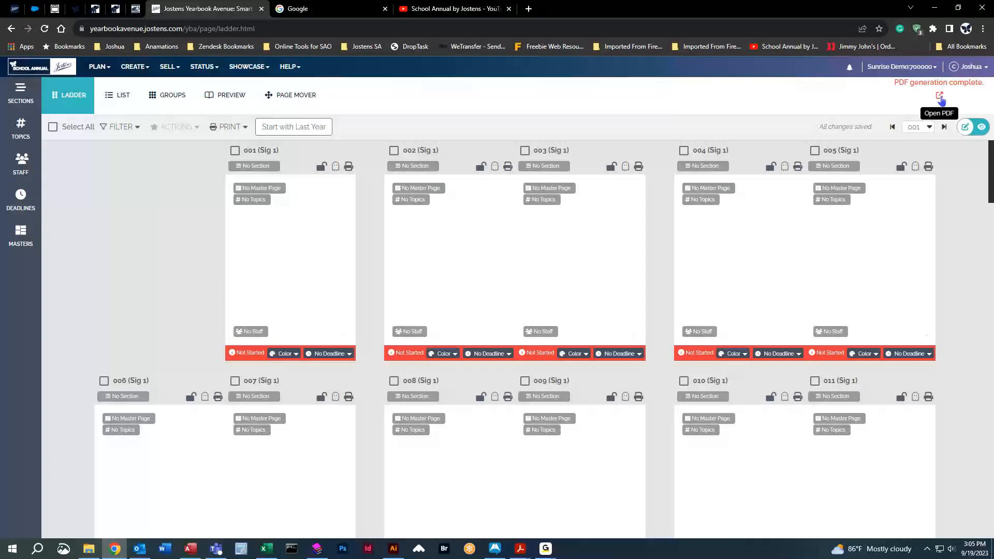
# Open the generated PDF proof, look through its pages, and close it.
pyautogui.click(939, 98)
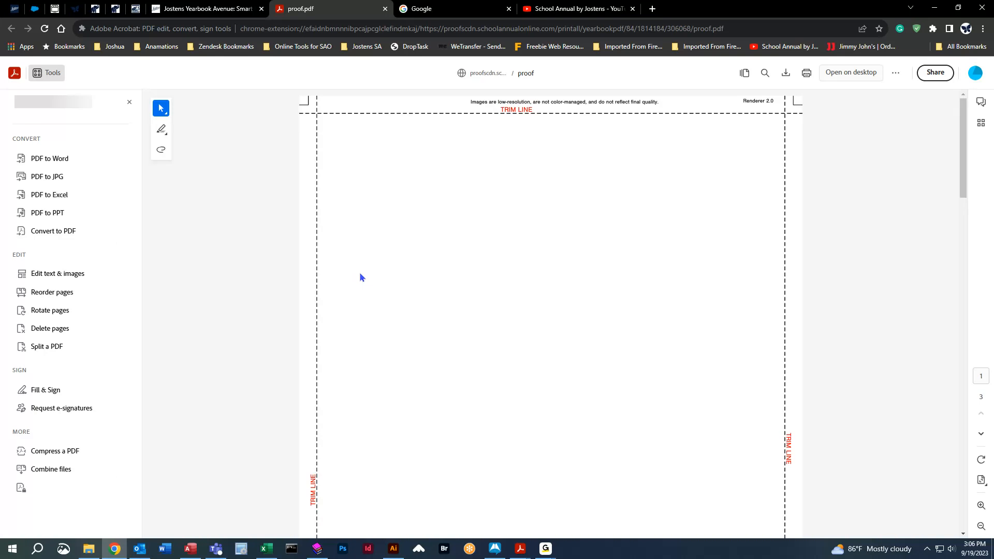
pyautogui.scroll(-15, 282, 251)
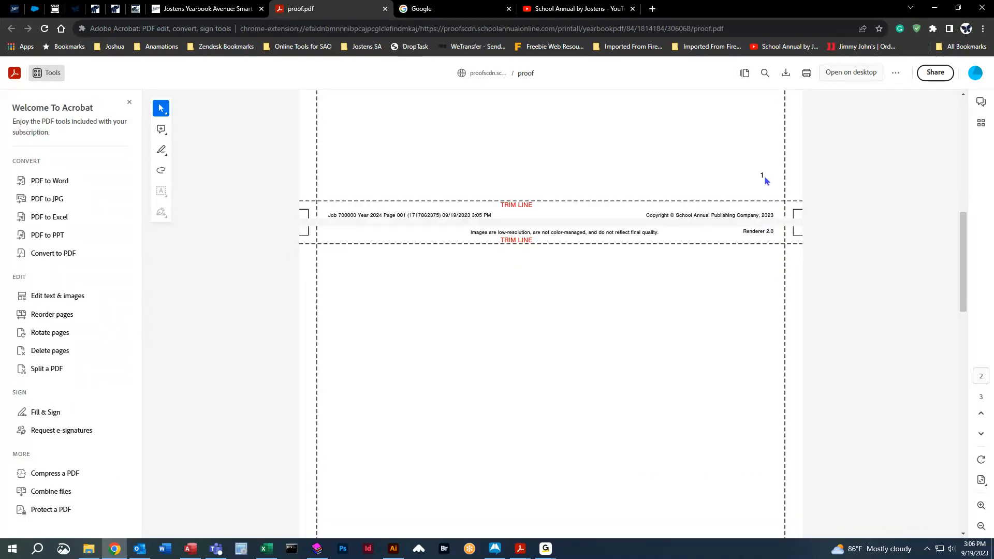
pyautogui.scroll(-10, 797, 296)
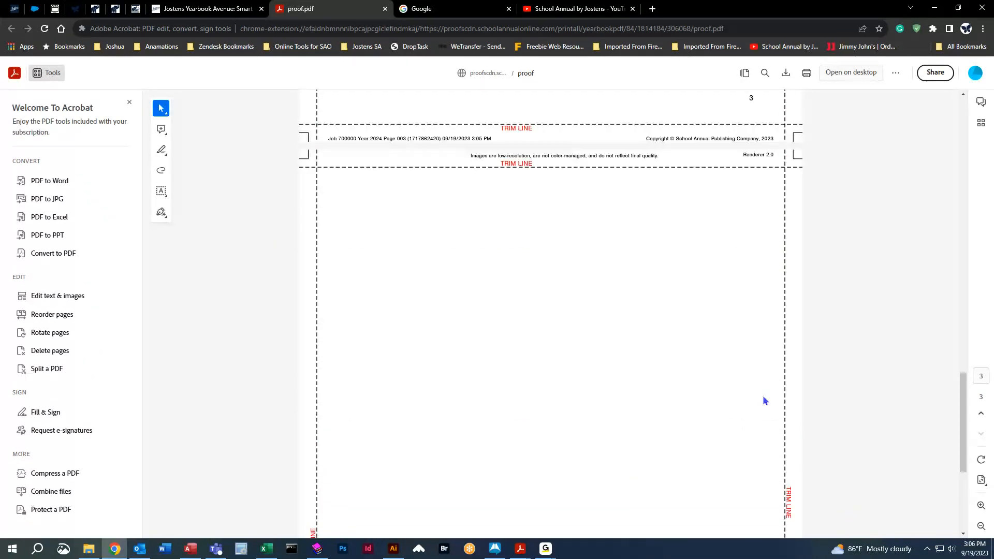
pyautogui.scroll(-1, 773, 468)
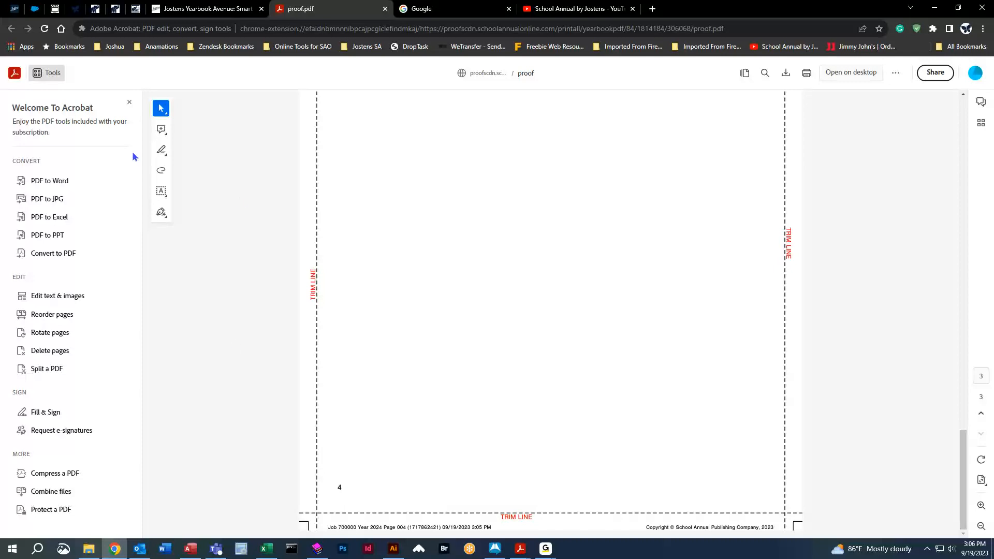
pyautogui.hotkey('ctrl', 'w')
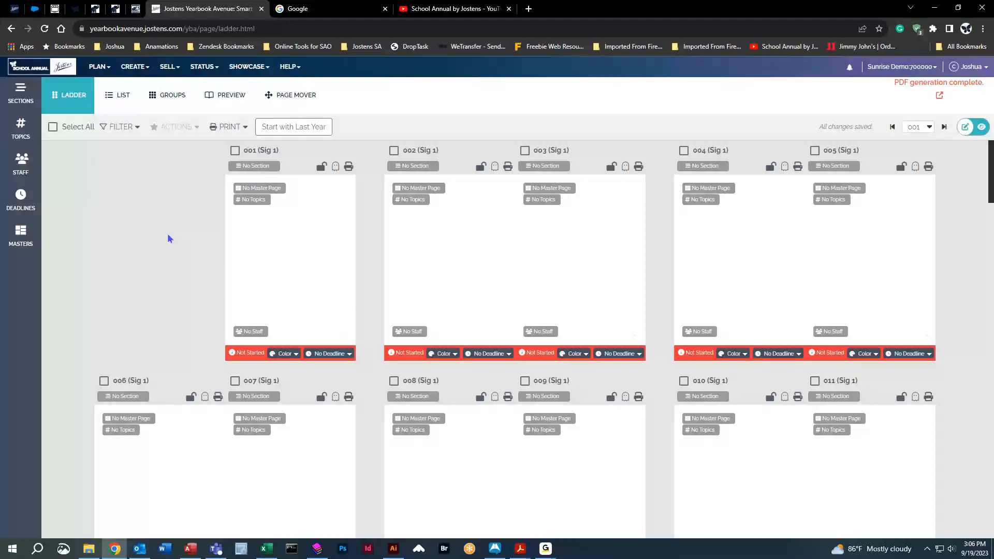
# Lock and unlock page 001, and temporarily hide pages 001 and 003 before showing them again.
pyautogui.click(321, 170)
pyautogui.click(323, 166)
pyautogui.click(335, 167)
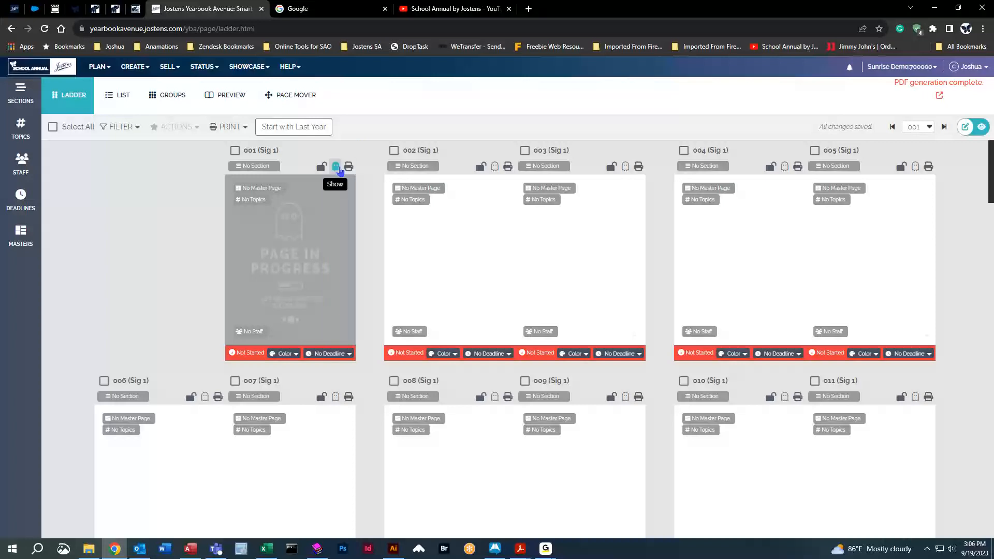
pyautogui.click(626, 167)
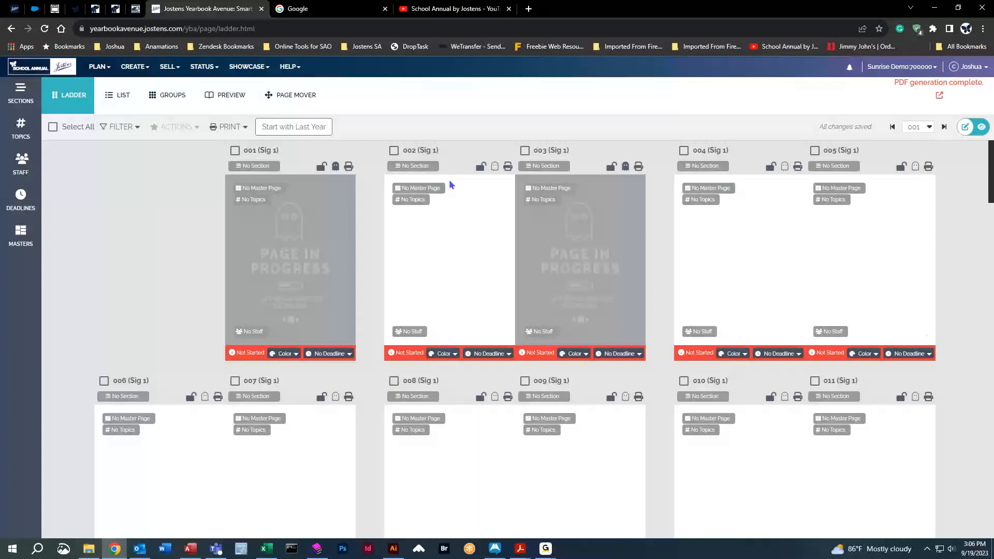
pyautogui.click(336, 166)
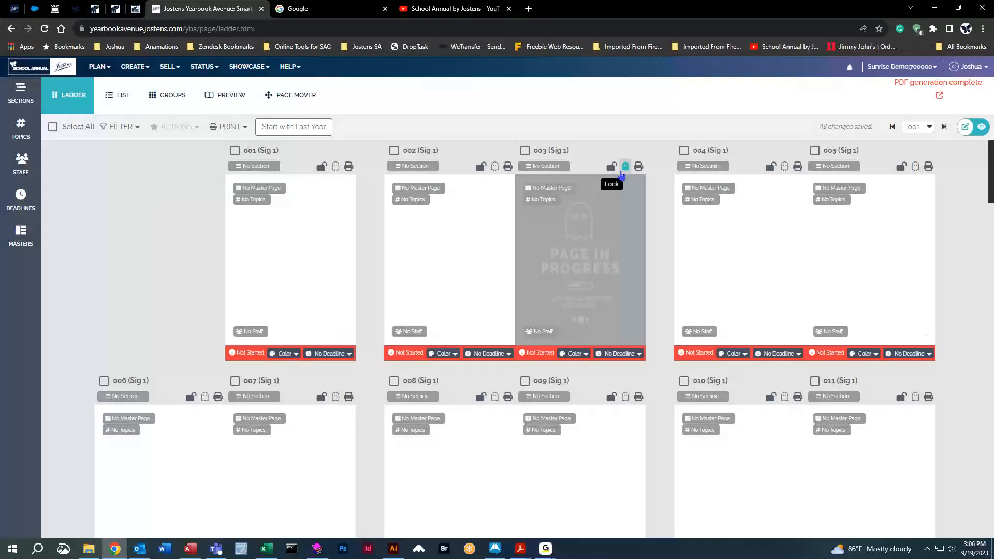
pyautogui.click(625, 167)
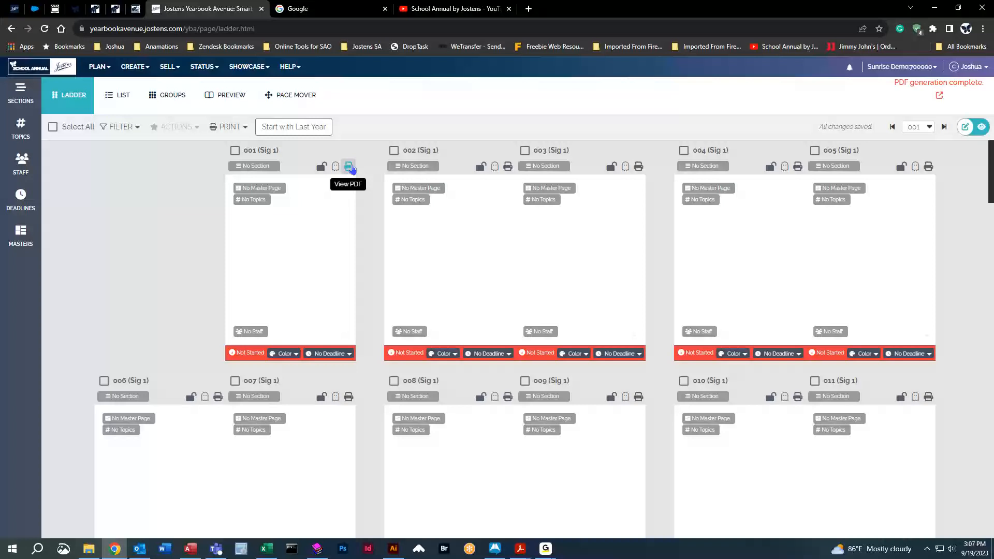
# View the PDF proof of page 001 on its own and return to the page ladder.
pyautogui.click(349, 167)
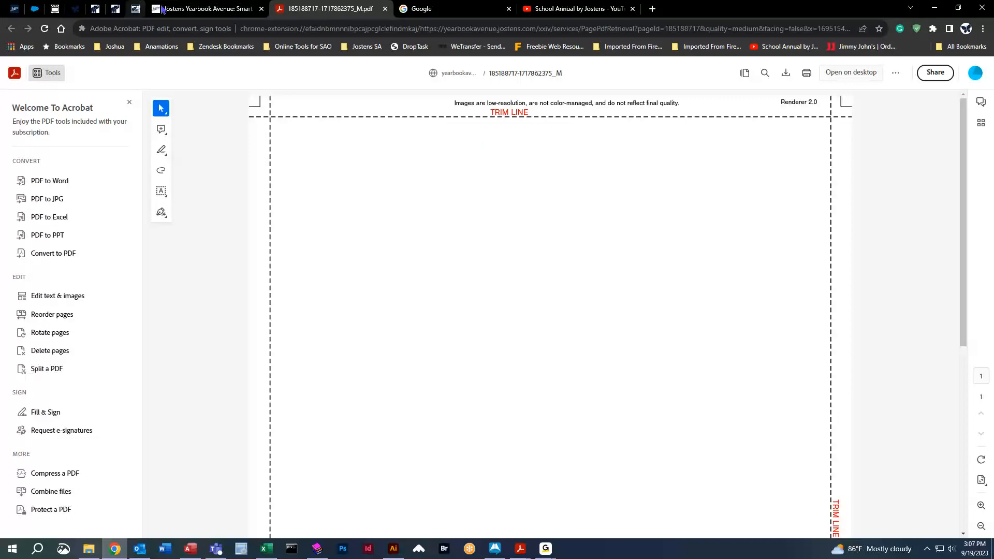
pyautogui.hotkey('ctrl', 'w')
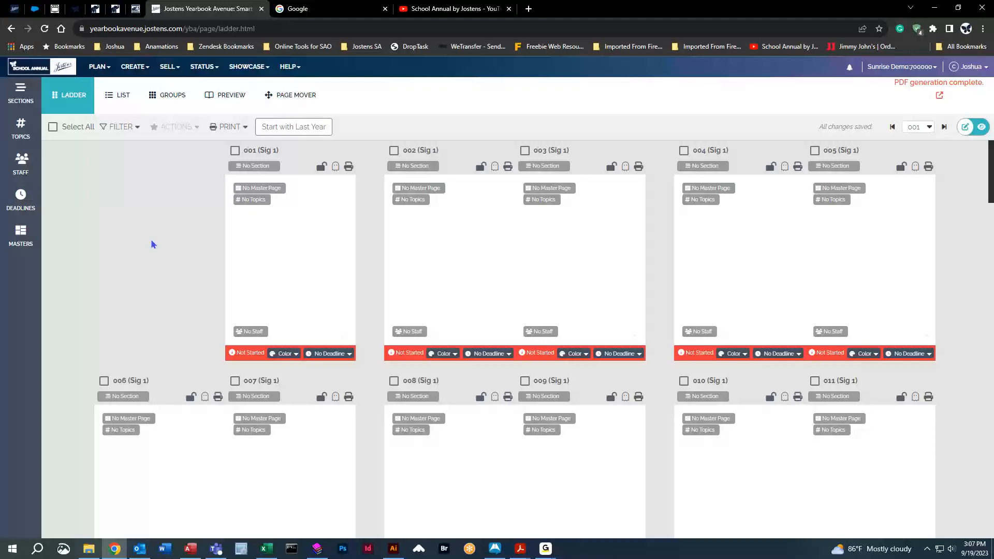
pyautogui.moveTo(242, 359)
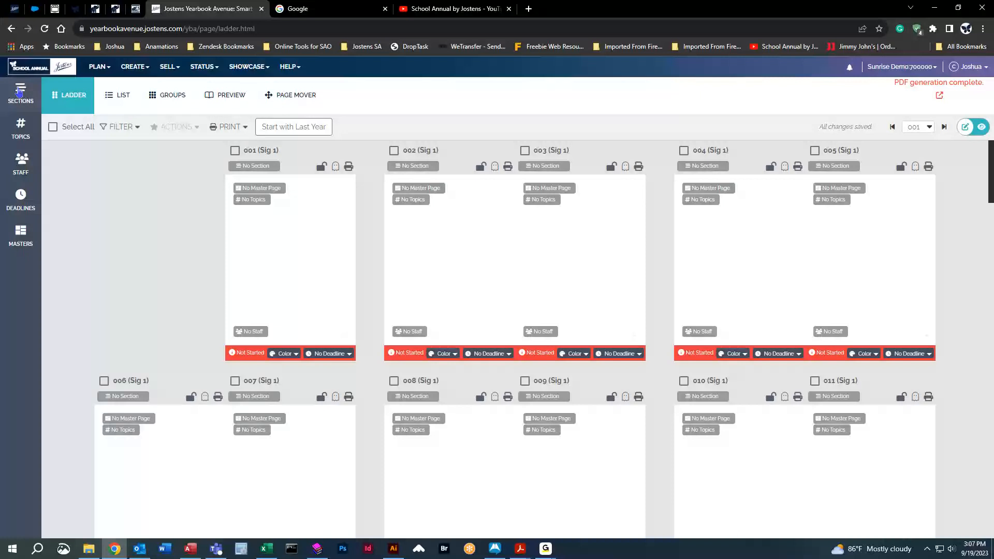
# Add a ladder section named "1st grade".
pyautogui.click(20, 93)
pyautogui.click(68, 122)
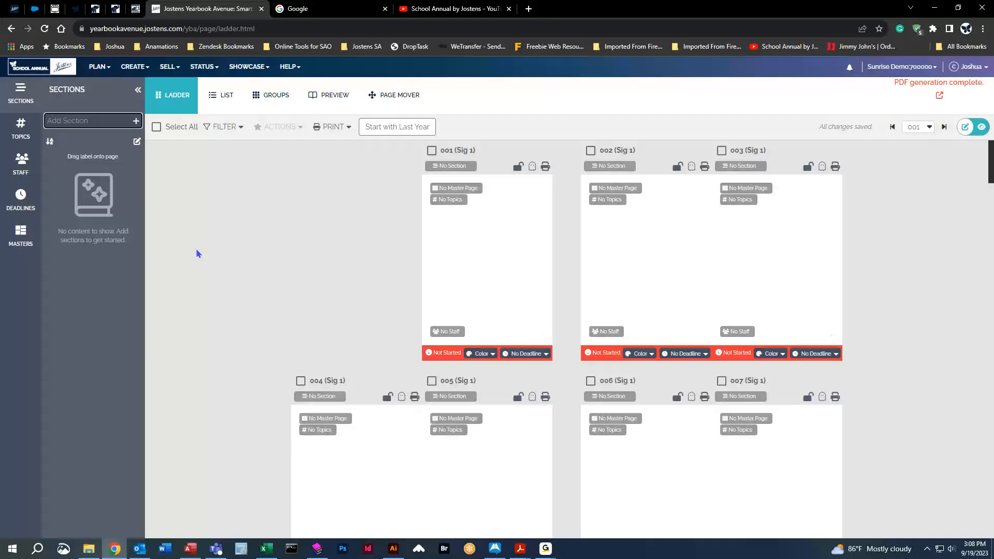
pyautogui.write('1st grade')
pyautogui.click(138, 124)
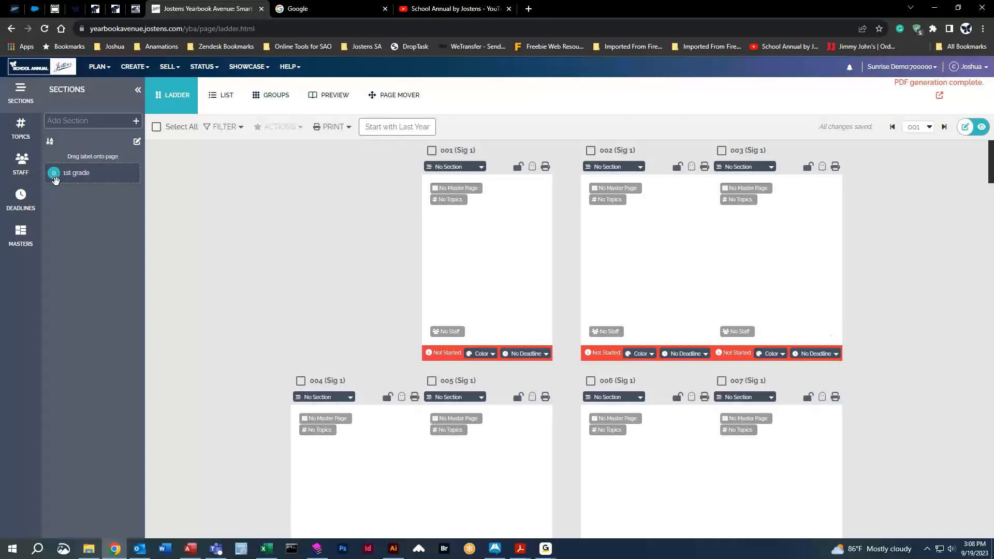
# Add two more ladder sections, the predefined "Sports" and a custom one named "Pre K".
pyautogui.click(87, 121)
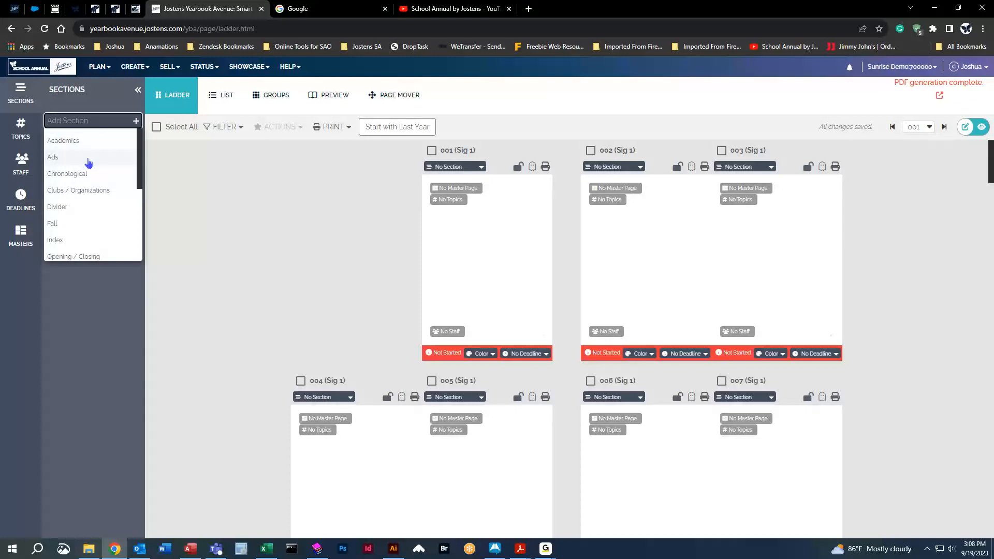
pyautogui.scroll(-5, 93, 190)
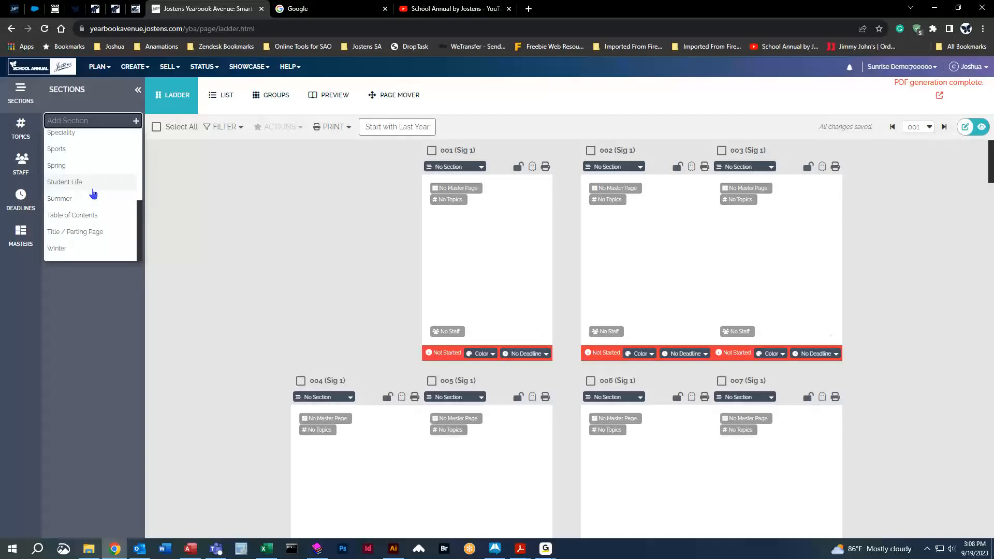
pyautogui.click(68, 150)
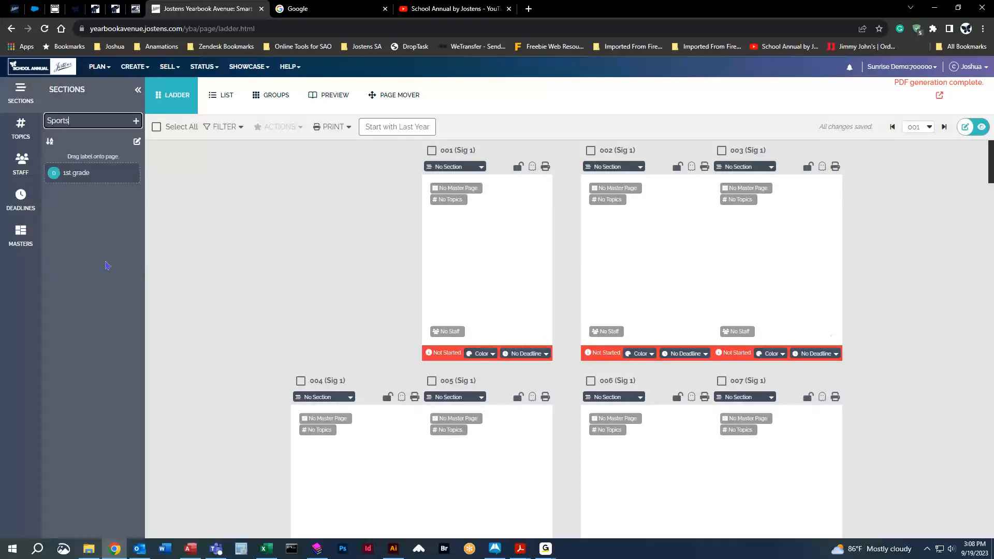
pyautogui.click(136, 120)
pyautogui.click(86, 121)
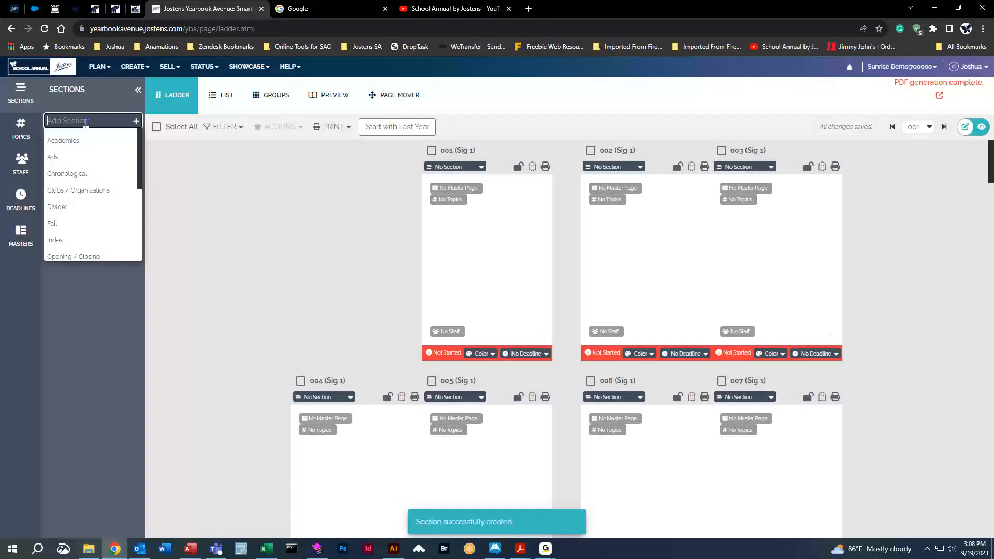
pyautogui.write('Pre K')
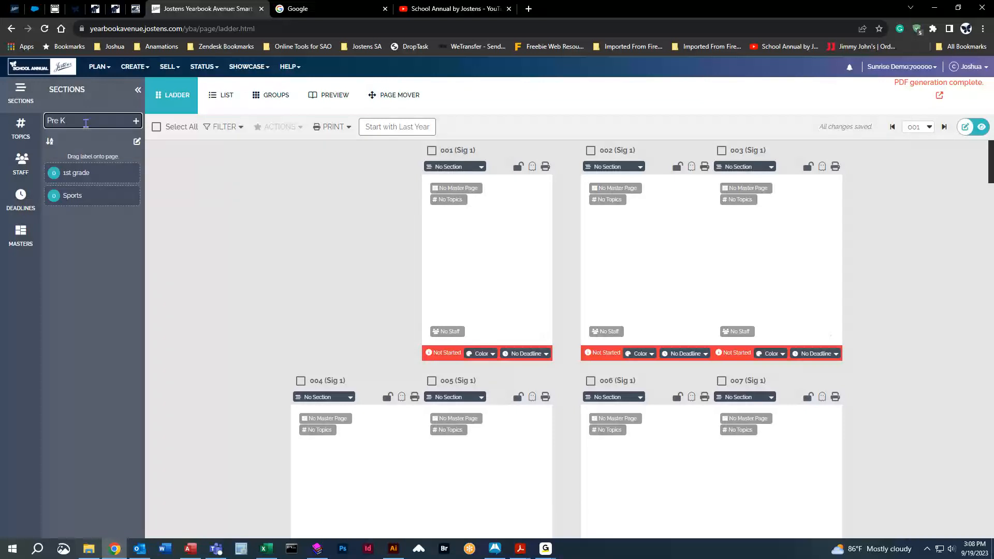
pyautogui.click(136, 121)
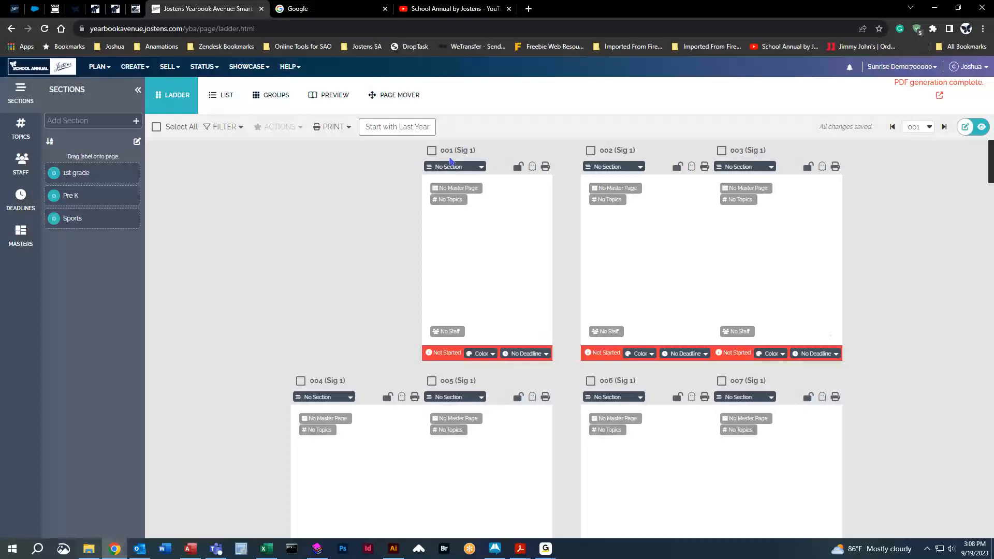
# Assign the 1st grade section to pages 002 and 003 and the Pre K section to page 001.
pyautogui.click(483, 169)
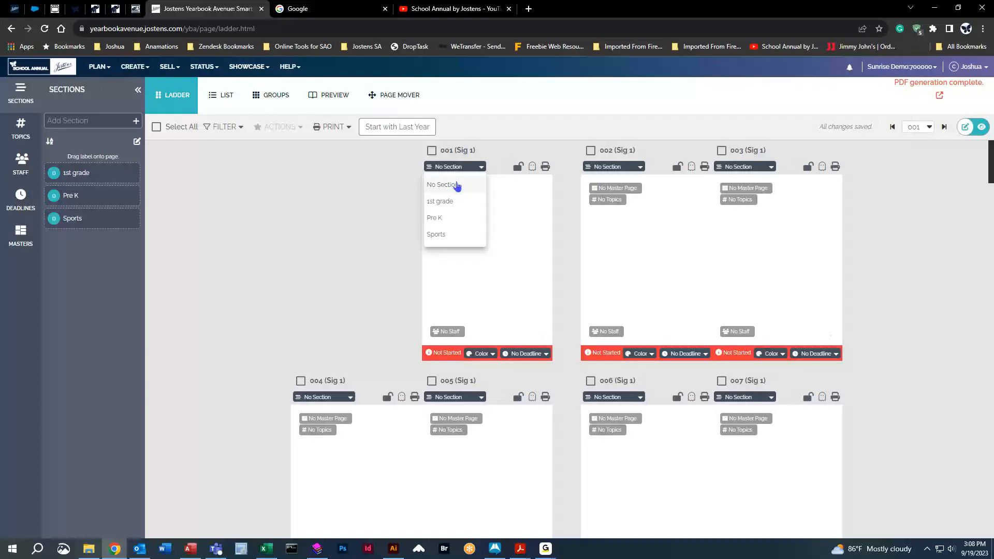
pyautogui.click(338, 228)
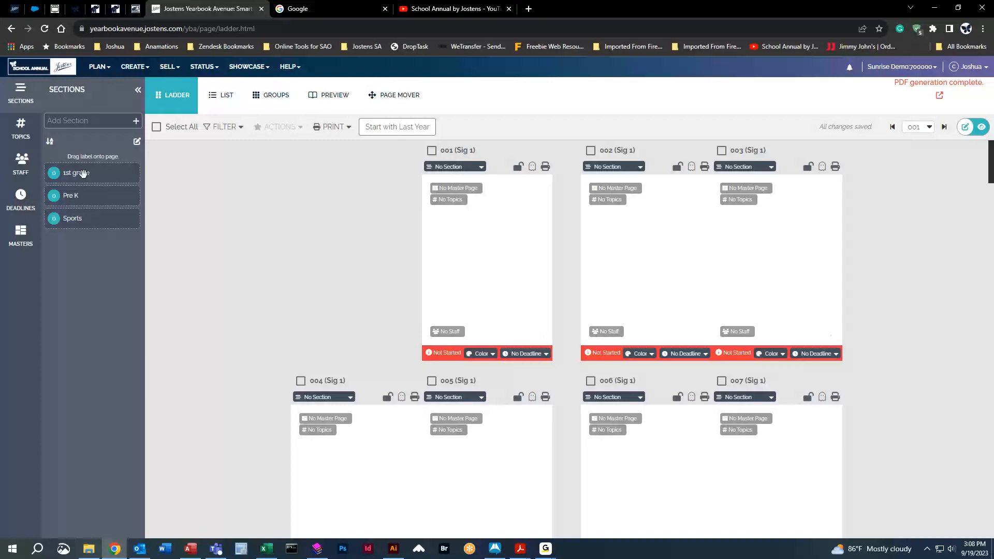
pyautogui.moveTo(83, 173); pyautogui.dragTo(715, 230)
pyautogui.moveTo(59, 197); pyautogui.dragTo(451, 274)
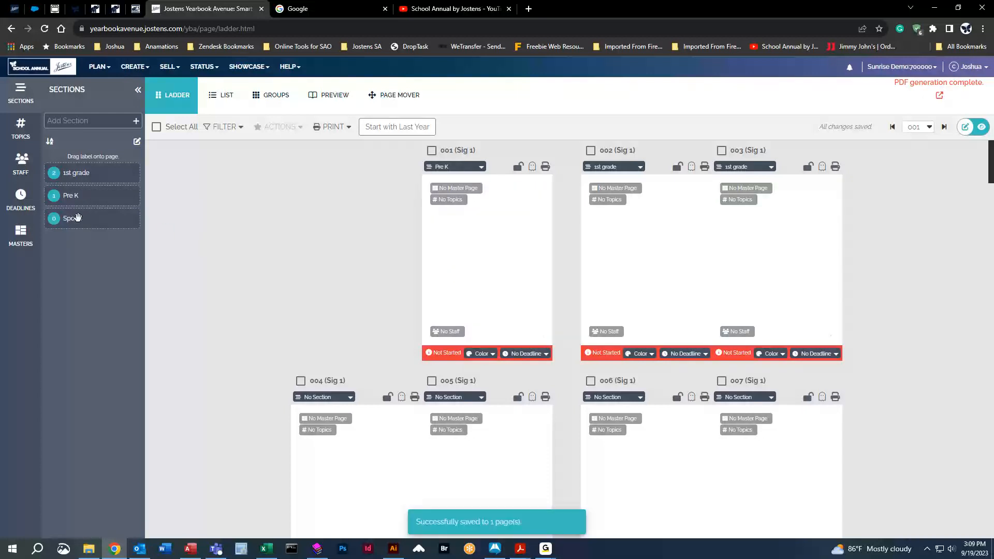
# Assign the Sports section to pages 004 through 007 and set page 001 back to No Section.
pyautogui.moveTo(77, 217); pyautogui.dragTo(422, 465)
pyautogui.moveTo(71, 225); pyautogui.dragTo(707, 472)
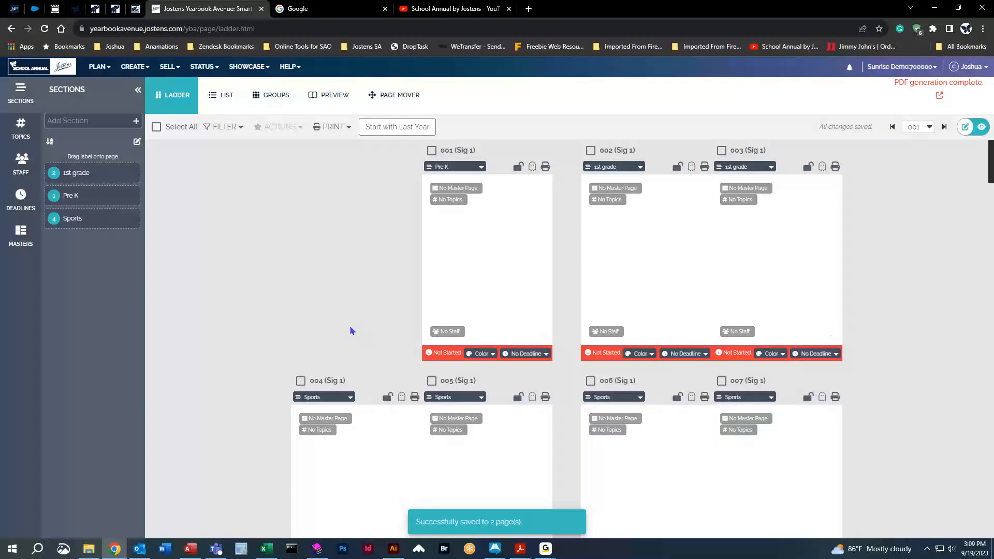
pyautogui.click(484, 170)
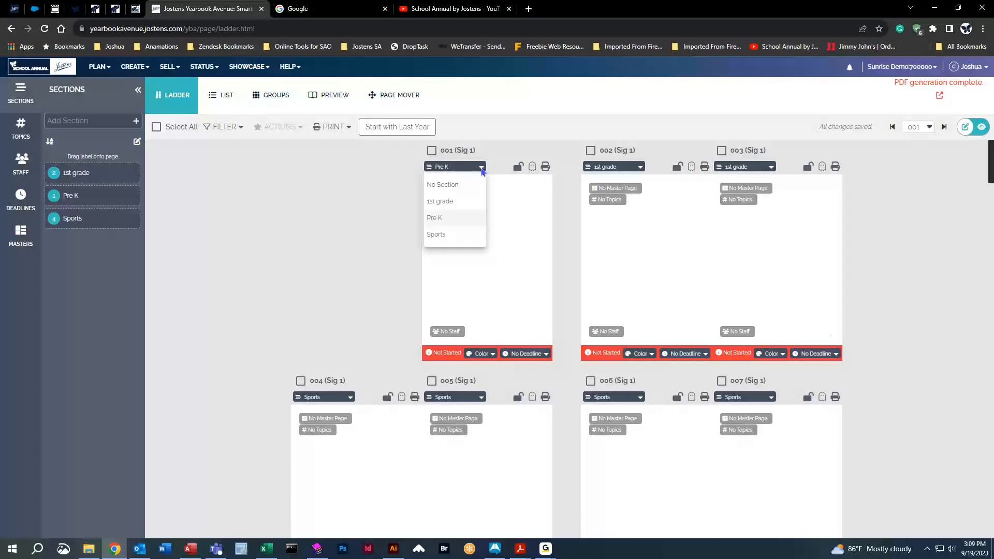
pyautogui.click(446, 185)
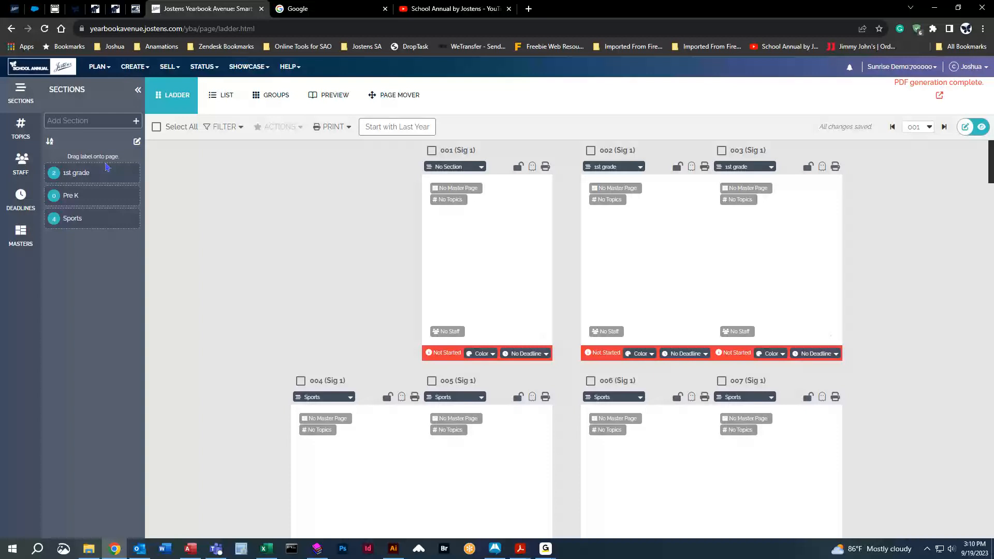
# Add the suggested topic "1st Grade Portraits" and assign it to page 002.
pyautogui.click(21, 129)
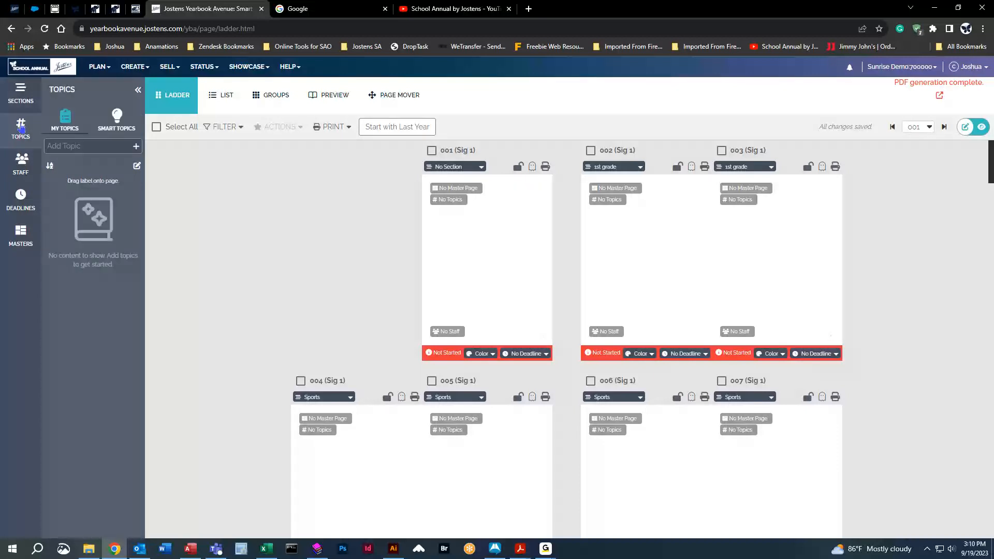
pyautogui.click(95, 147)
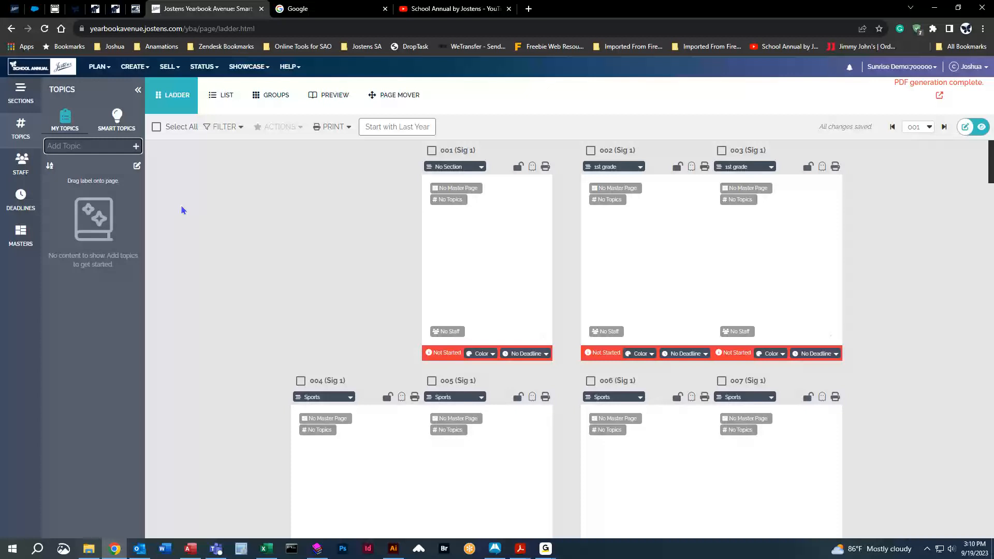
pyautogui.write('P')
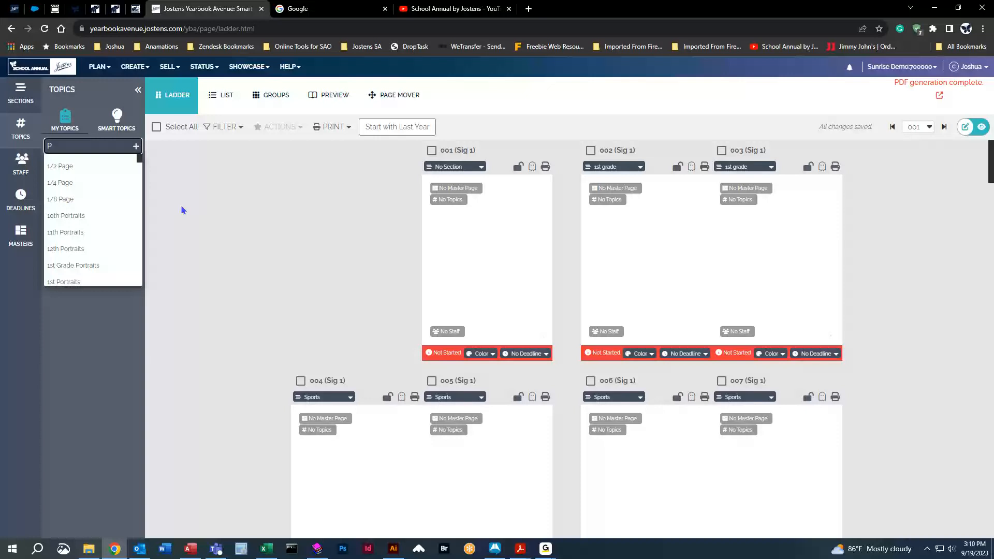
pyautogui.write('or')
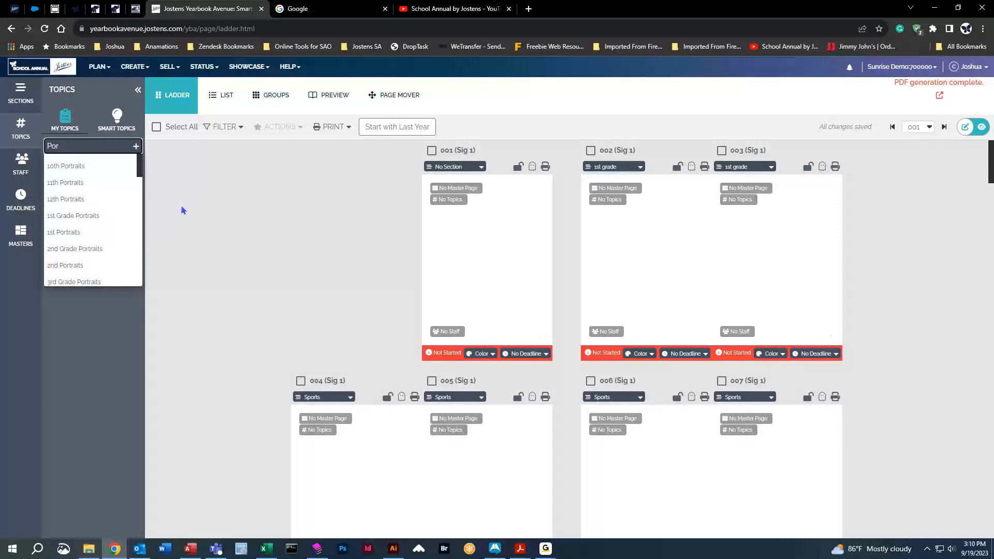
pyautogui.click(85, 216)
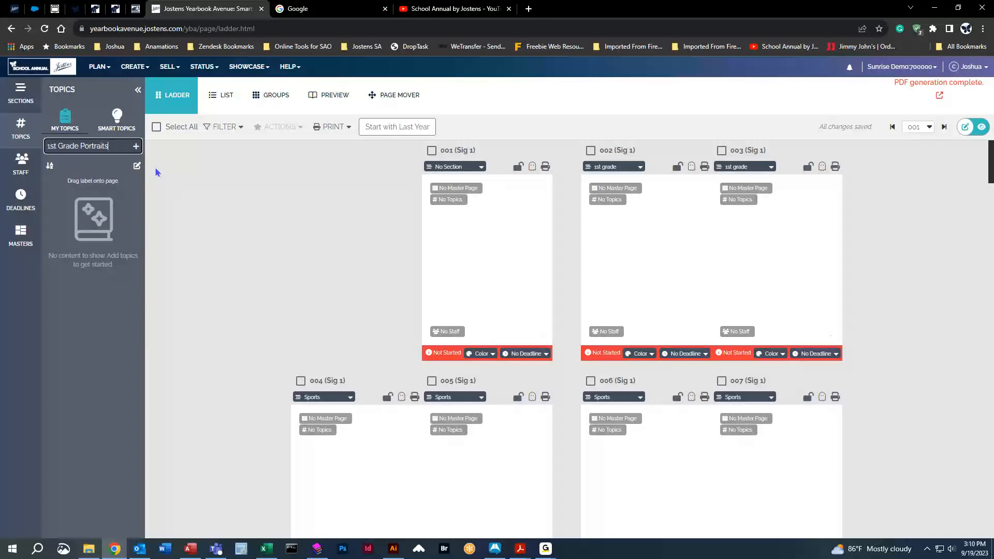
pyautogui.click(137, 147)
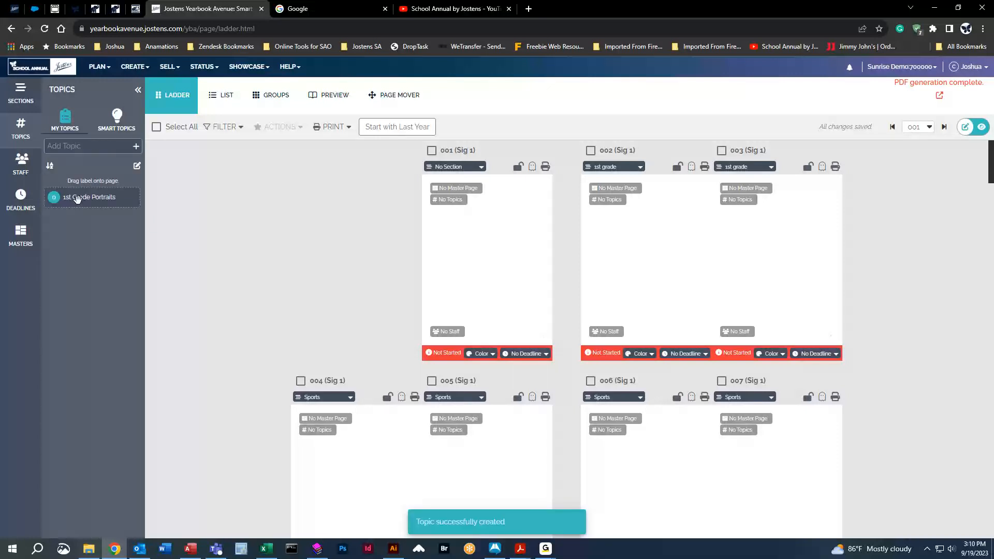
pyautogui.moveTo(76, 199); pyautogui.dragTo(624, 224)
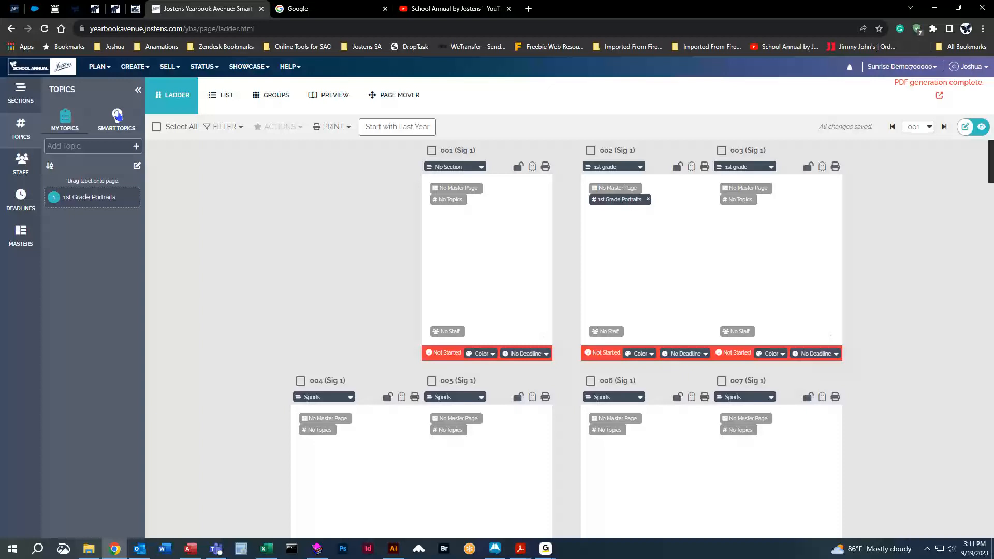
# Add the 2nd, 3rd, 4th and 5th Grade Portraits topics from the Portraits category of the smart topics.
pyautogui.click(117, 118)
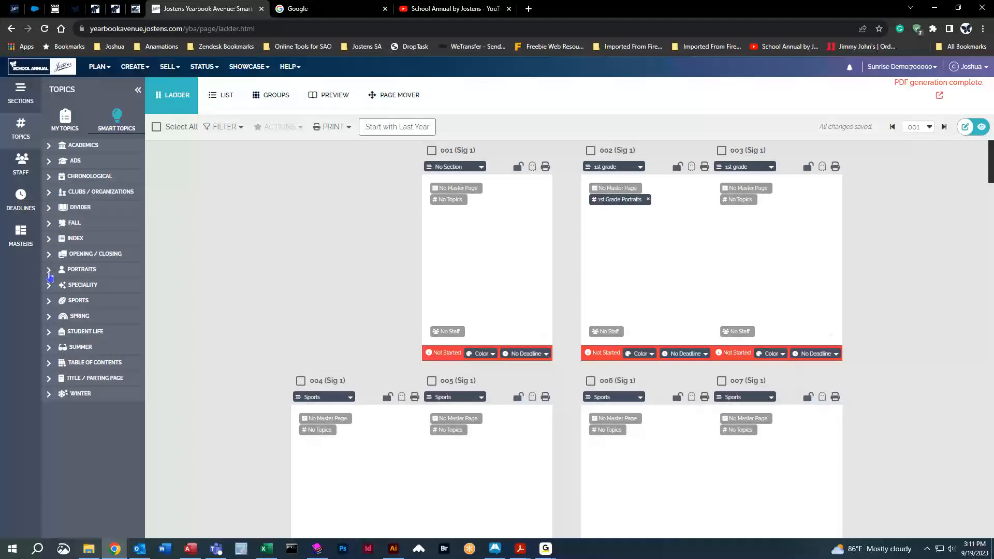
pyautogui.click(50, 275)
pyautogui.scroll(-1, 99, 368)
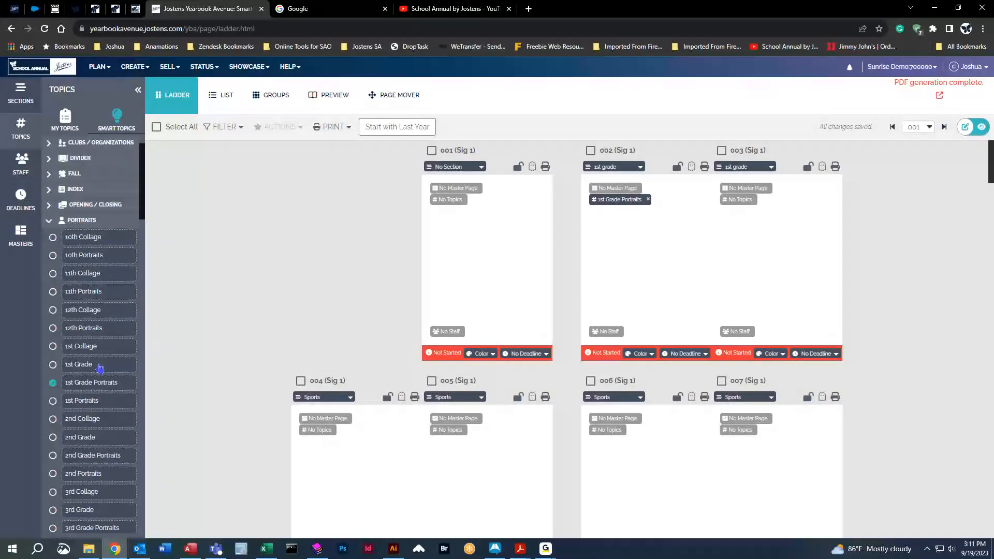
pyautogui.scroll(-2, 100, 365)
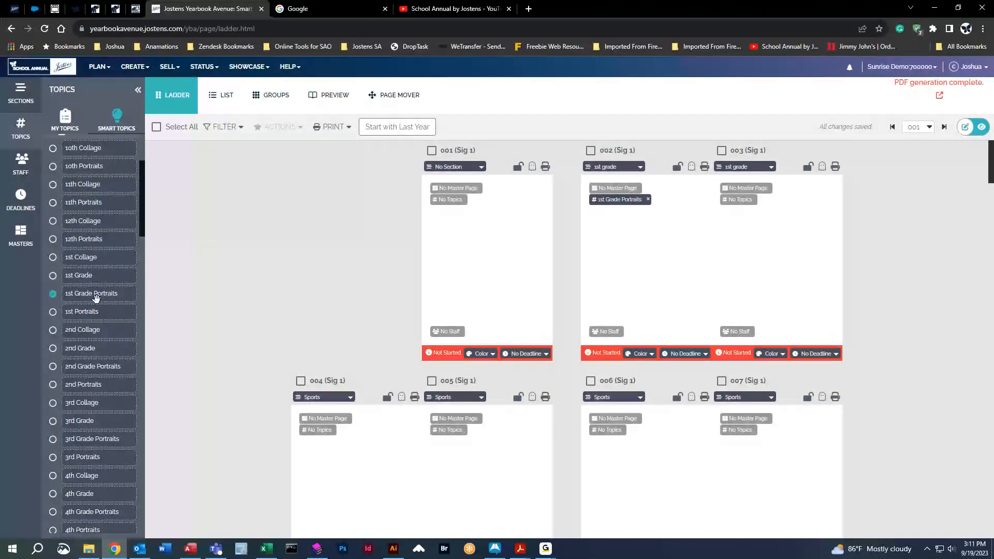
pyautogui.scroll(-1, 104, 298)
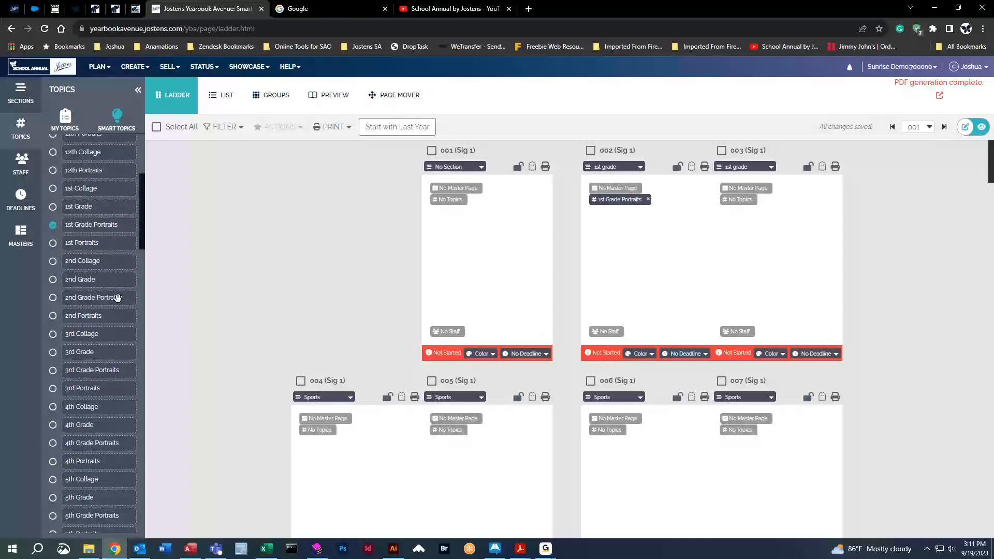
pyautogui.click(53, 298)
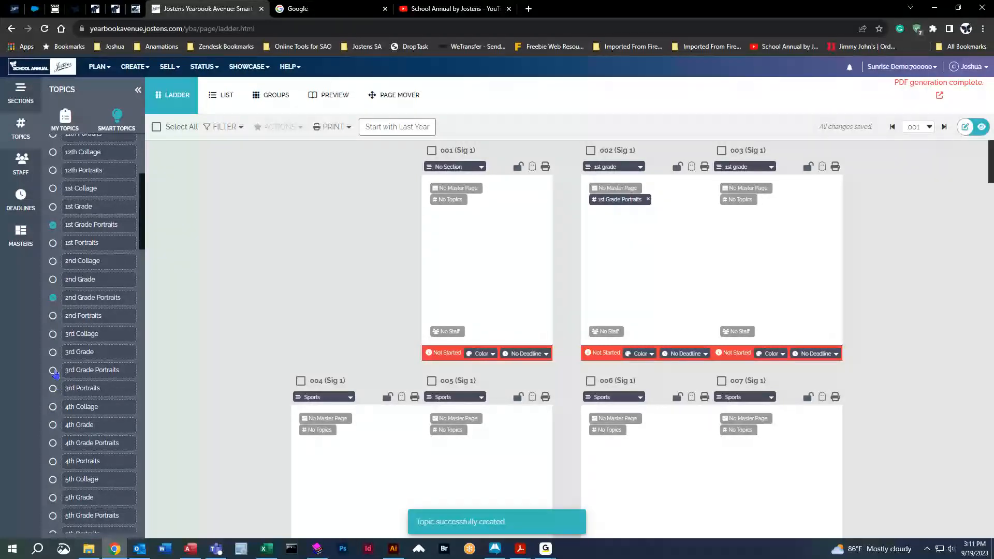
pyautogui.click(53, 370)
pyautogui.scroll(-2, 55, 363)
pyautogui.click(53, 339)
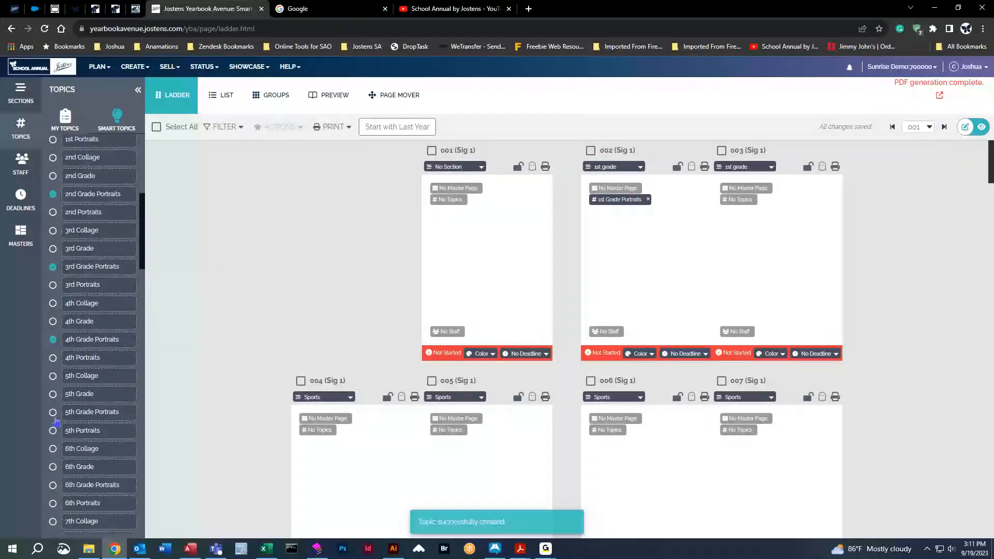
pyautogui.click(53, 412)
# Add the Kindergarten Portraits and Pre-K smart topics and display the list of own topics.
pyautogui.scroll(-4, 93, 466)
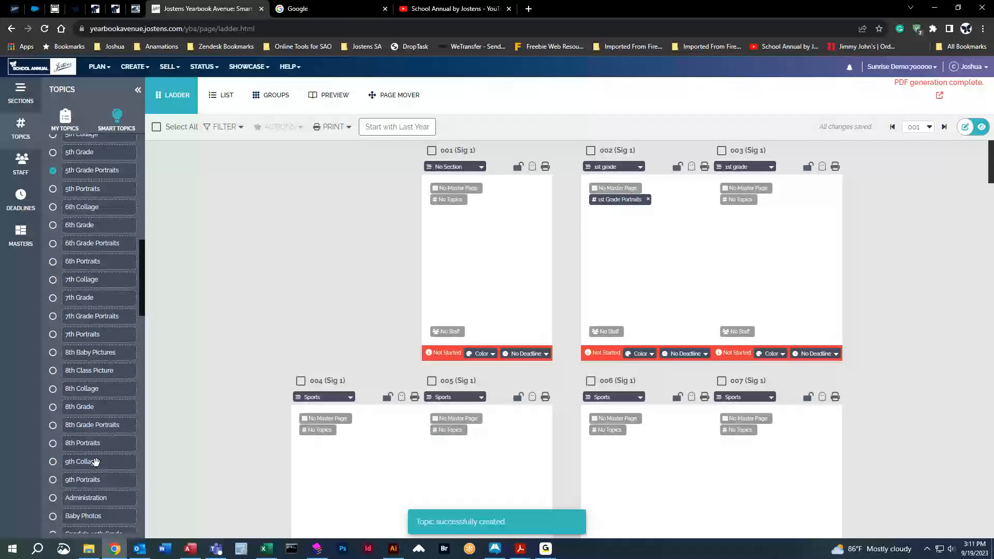
pyautogui.scroll(-7, 96, 461)
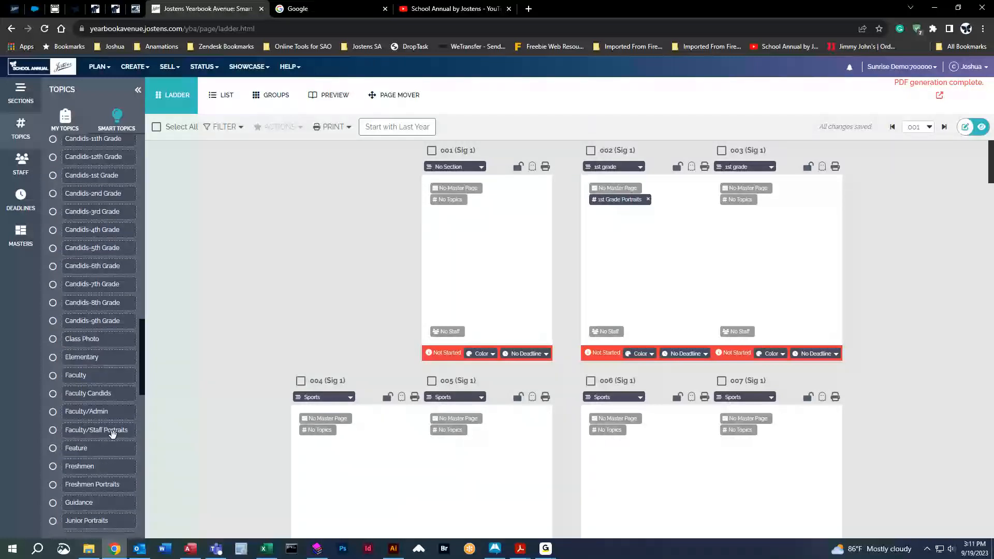
pyautogui.scroll(-5, 113, 432)
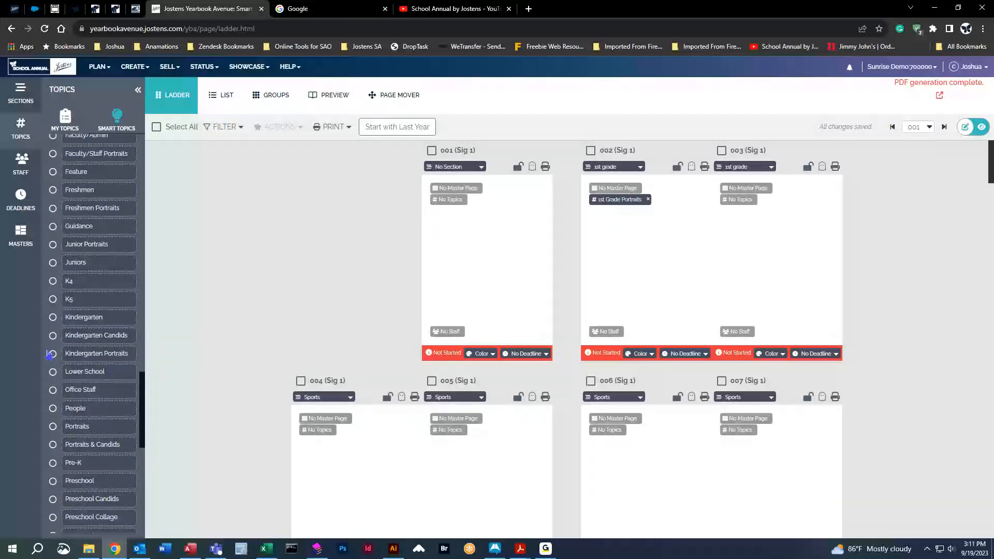
pyautogui.click(53, 354)
pyautogui.click(53, 464)
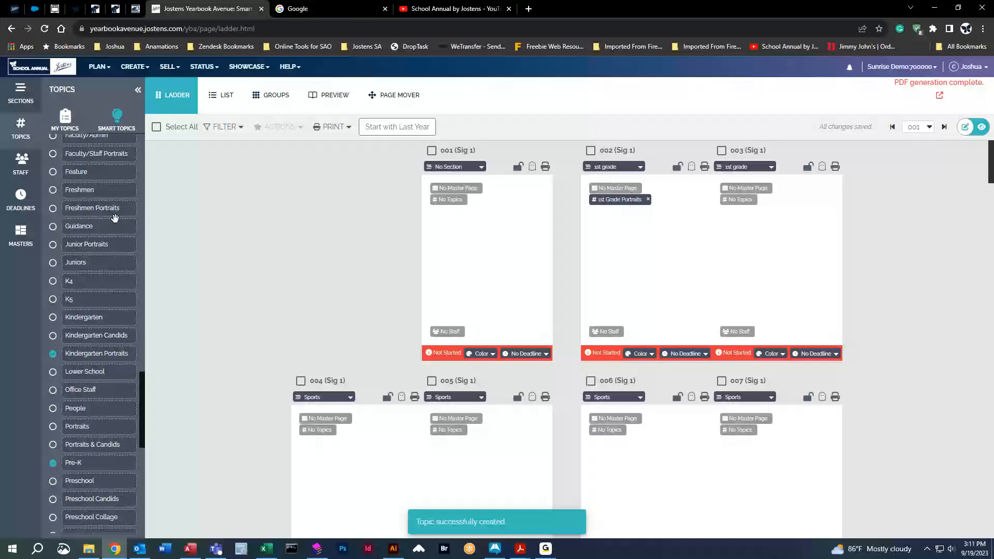
pyautogui.scroll(10, 114, 290)
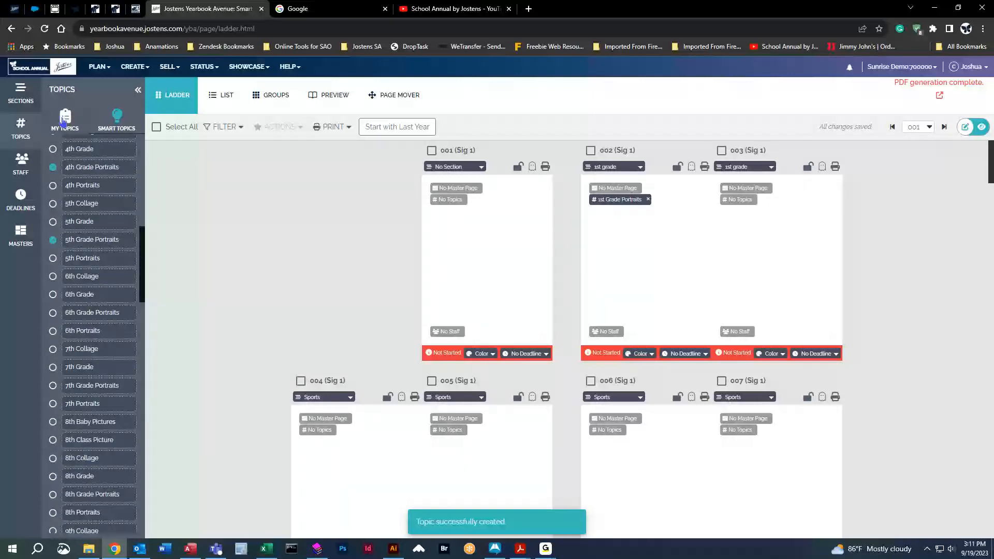
pyautogui.click(64, 120)
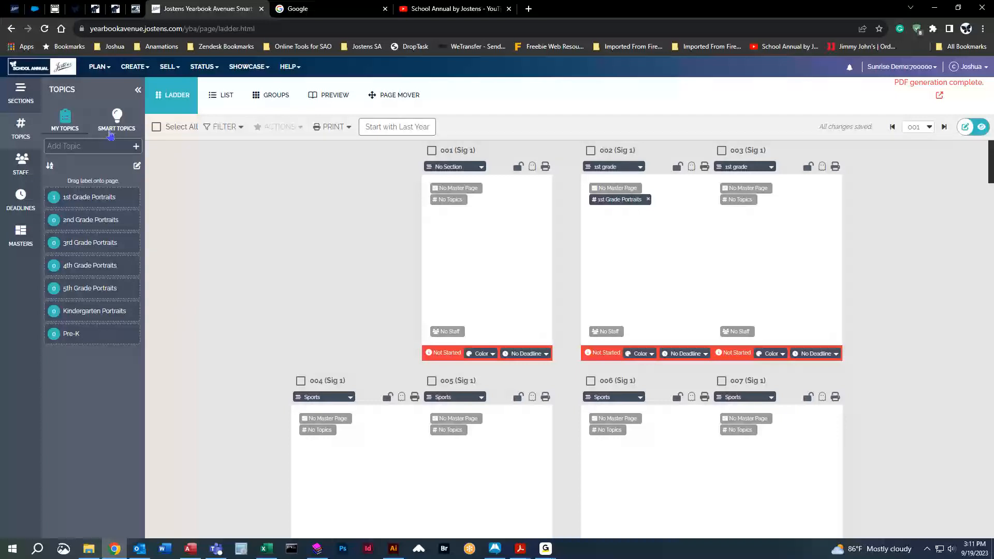
# Collapse the Portraits smart topics and add the Fall Play topic from the Fall category.
pyautogui.click(117, 119)
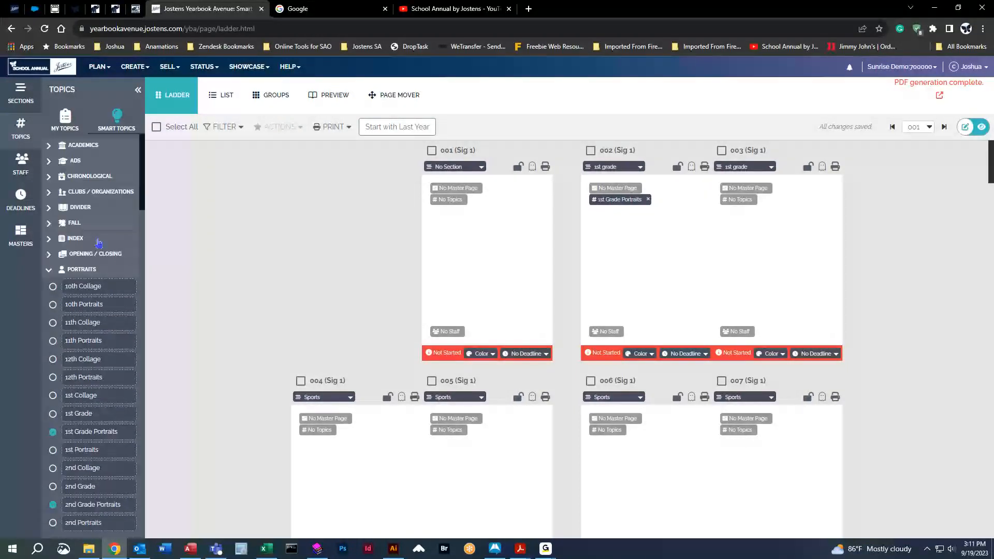
pyautogui.click(49, 270)
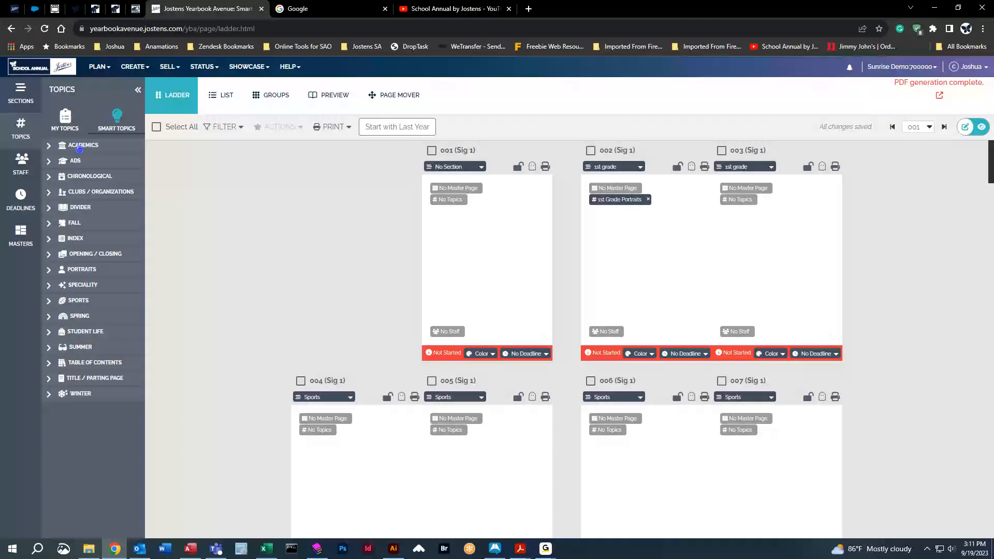
pyautogui.click(50, 223)
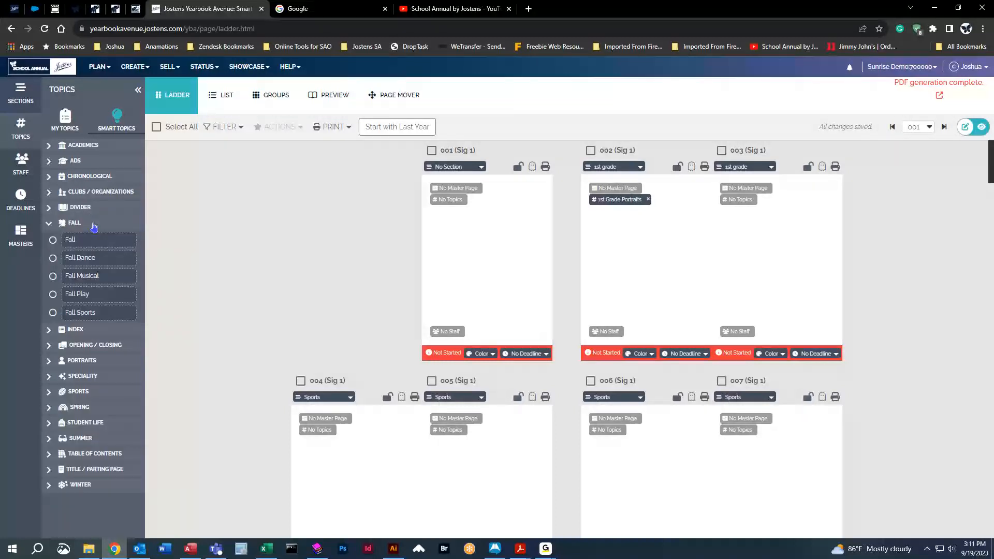
pyautogui.click(54, 294)
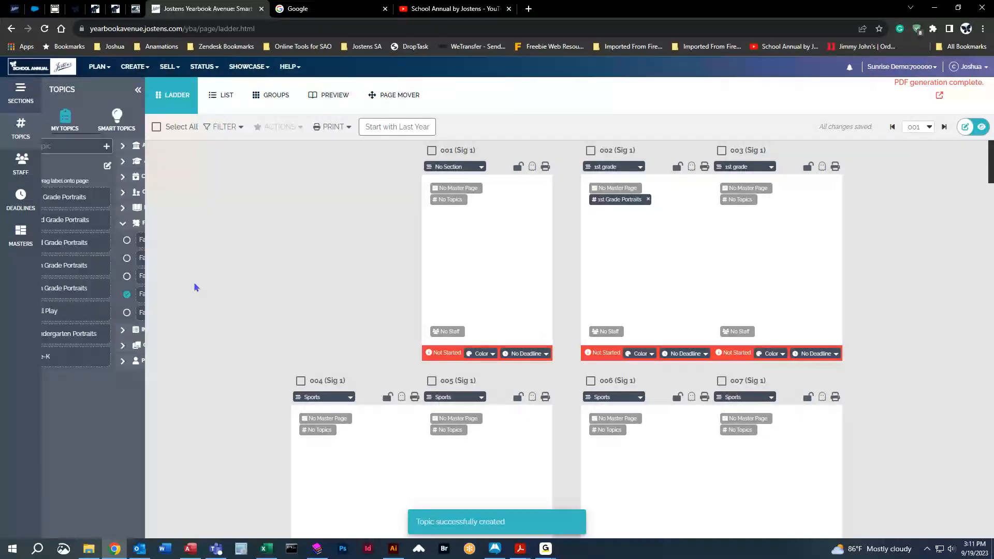
# Assign the Fall Play topic to the 004–005 spread and remove it from page 005.
pyautogui.moveTo(98, 313); pyautogui.dragTo(410, 469)
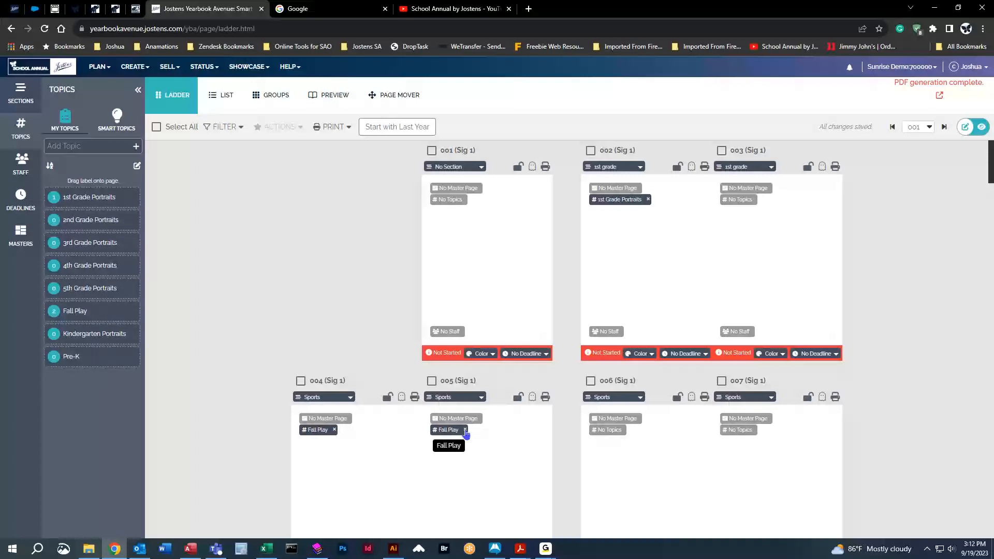
pyautogui.click(465, 430)
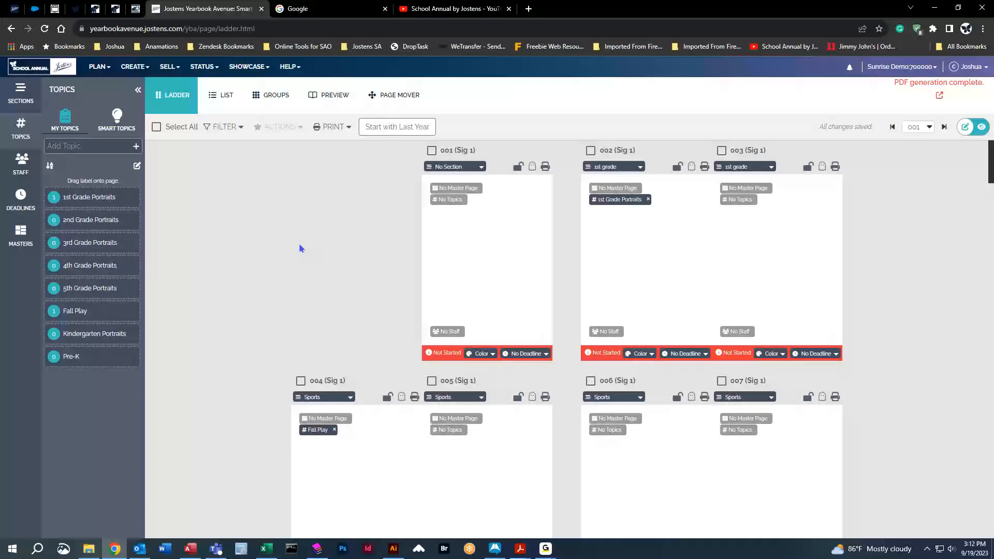
# Display the staff list and assign the first and third members under Staff to page 001, trying the fourth as well.
pyautogui.click(21, 167)
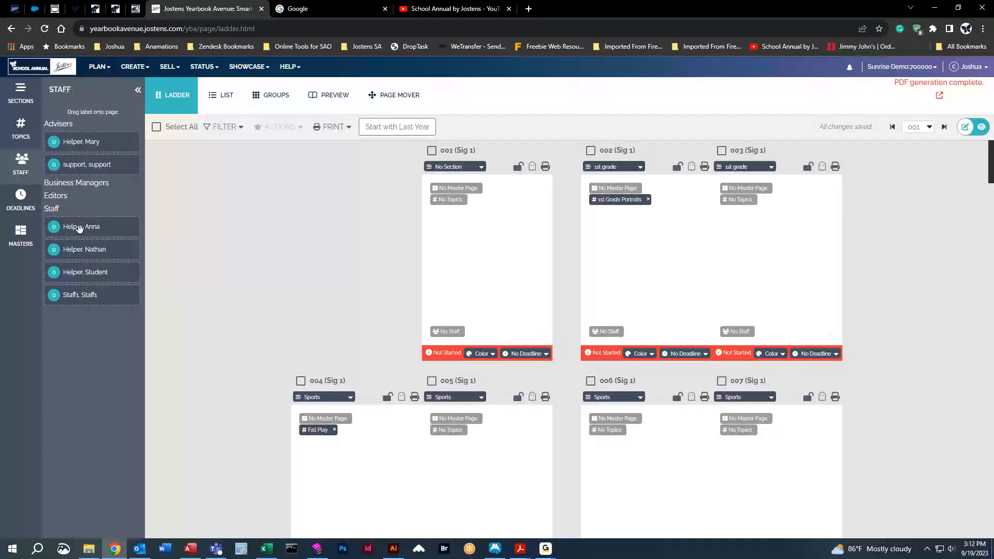
pyautogui.moveTo(81, 229); pyautogui.dragTo(487, 253)
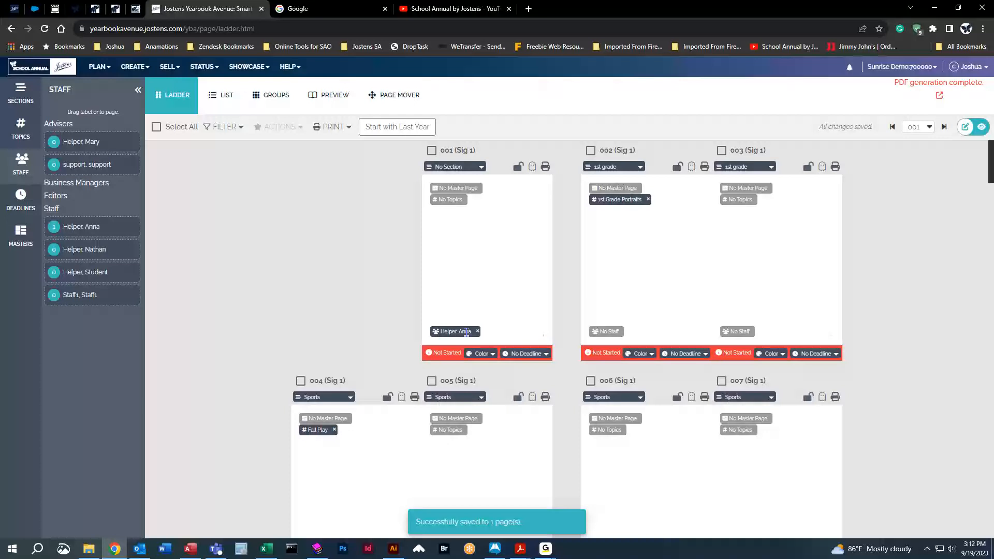
pyautogui.moveTo(76, 272); pyautogui.dragTo(466, 257)
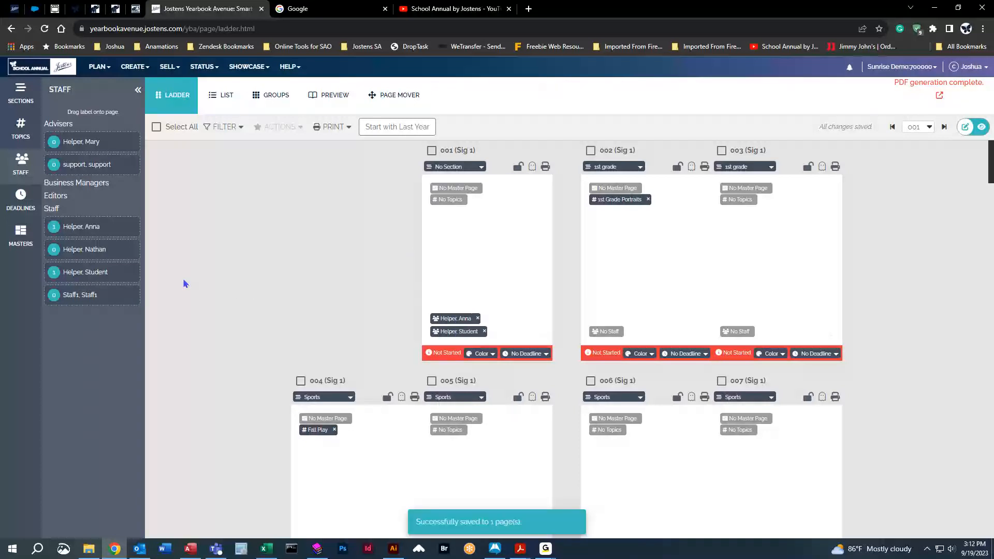
pyautogui.moveTo(74, 296); pyautogui.dragTo(459, 239)
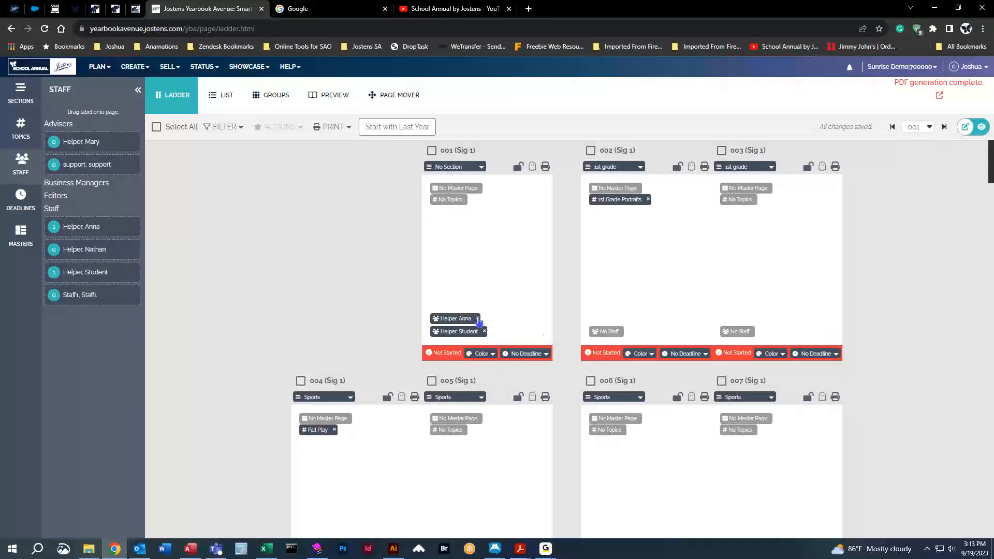
# Clear every staff assignment from page 001, including a repeated trial assignment, and hide the staff list.
pyautogui.click(477, 319)
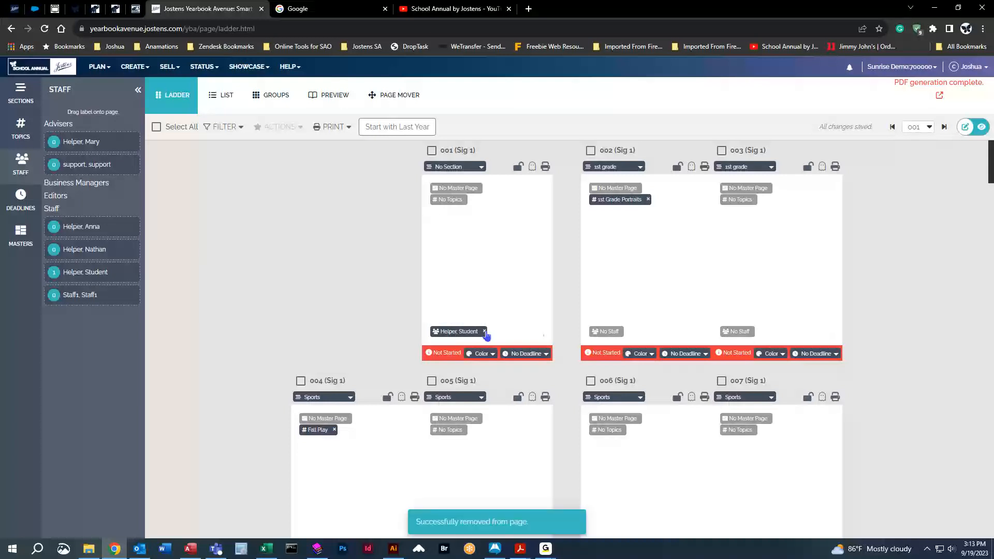
pyautogui.click(484, 332)
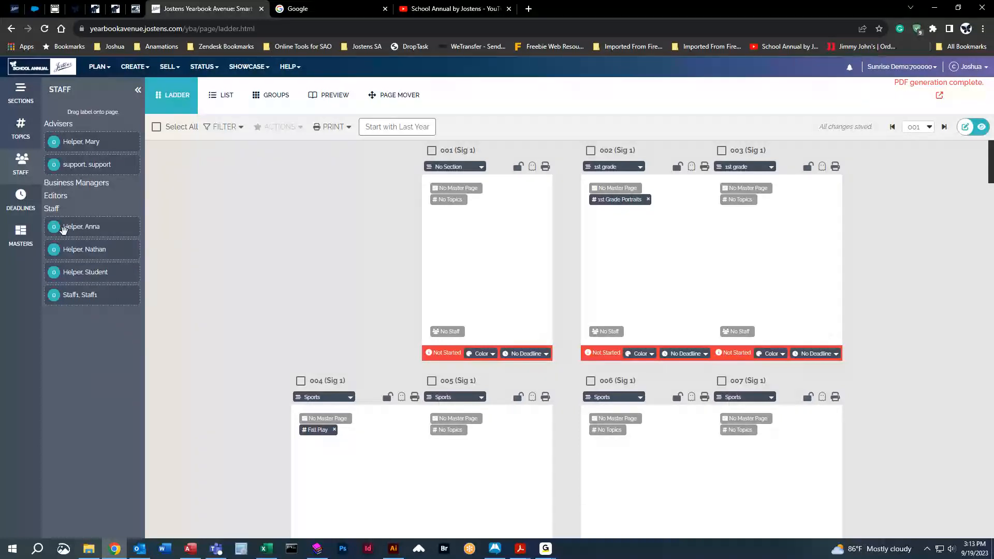
pyautogui.moveTo(66, 229); pyautogui.dragTo(531, 263)
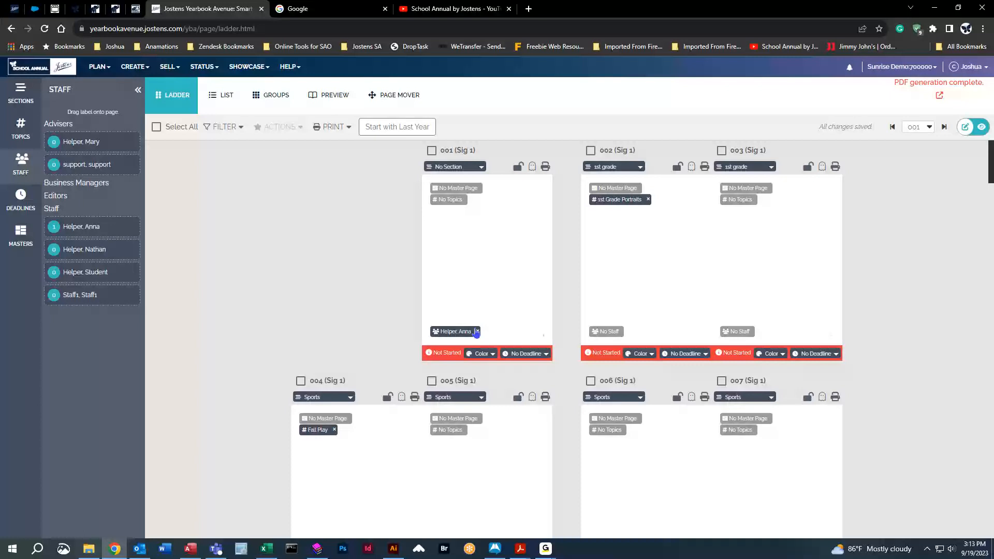
pyautogui.click(477, 331)
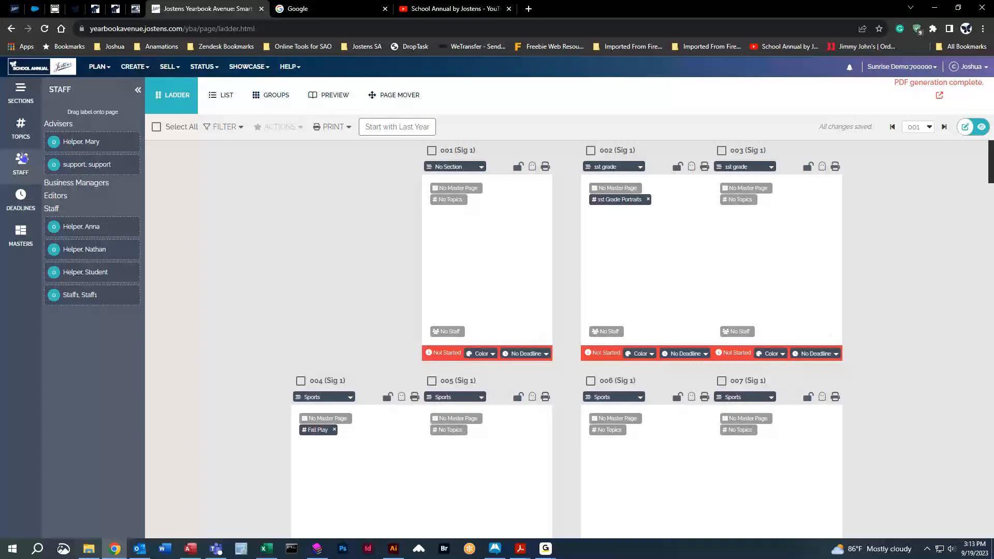
pyautogui.click(22, 160)
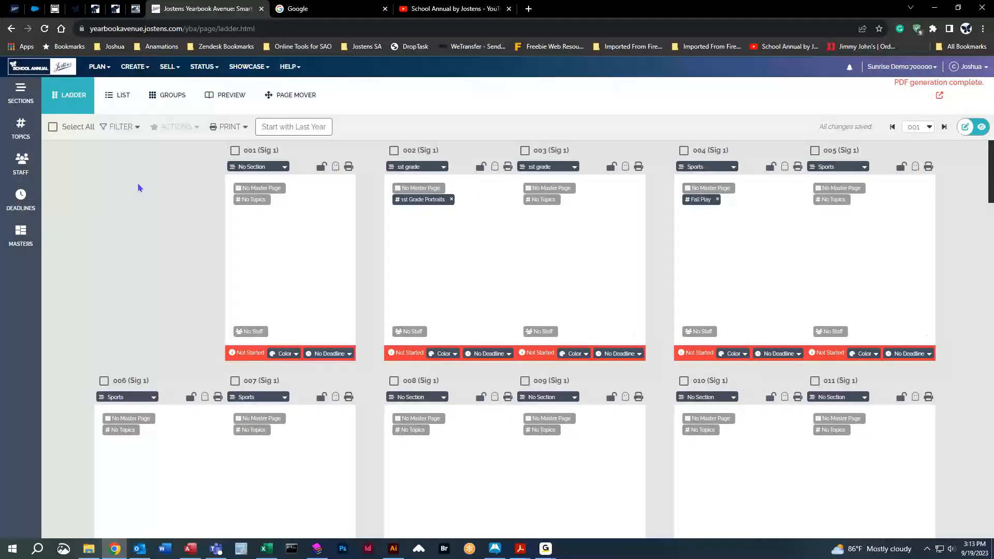
pyautogui.click(22, 165)
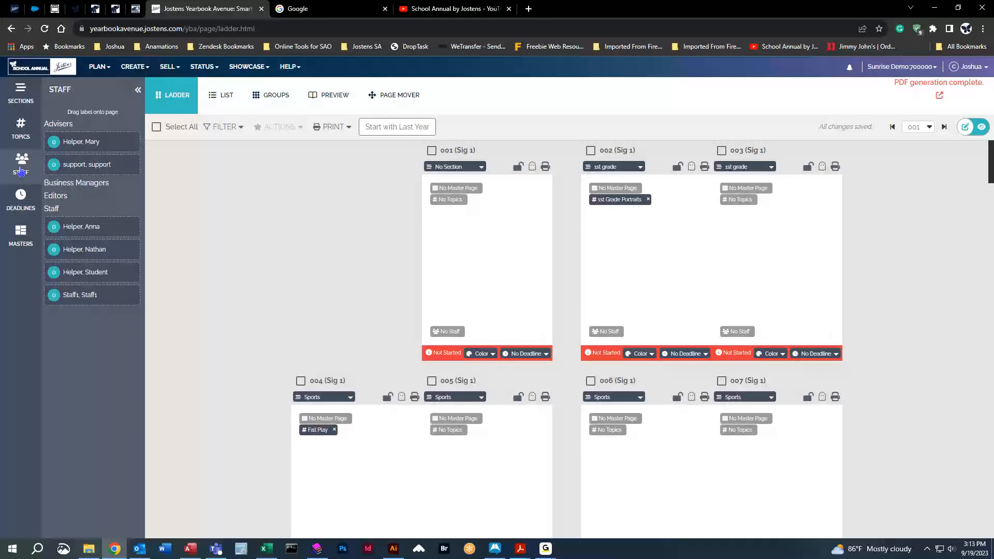
pyautogui.click(21, 164)
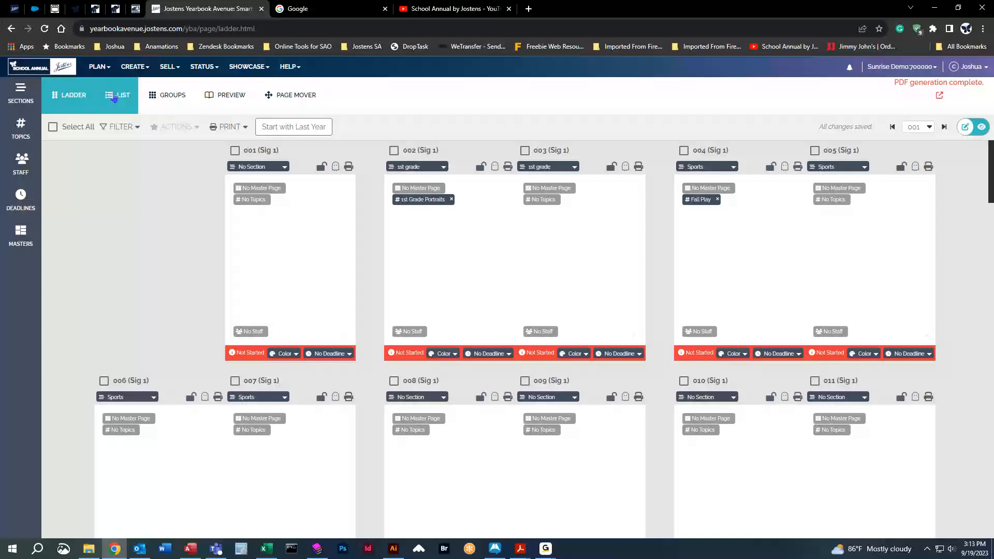
# View the pages as a list and as signature groups, and look through the spreads in the book preview.
pyautogui.click(114, 99)
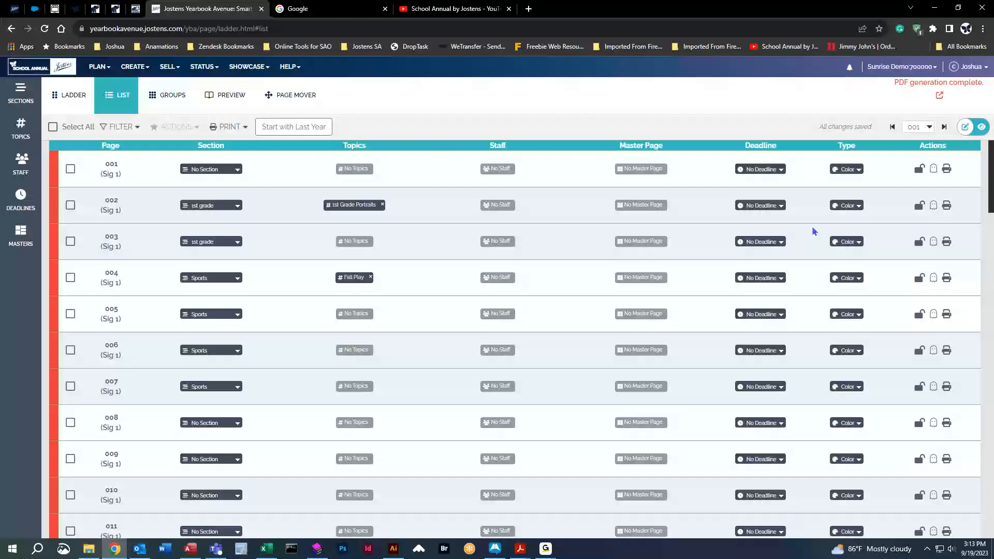
pyautogui.click(180, 100)
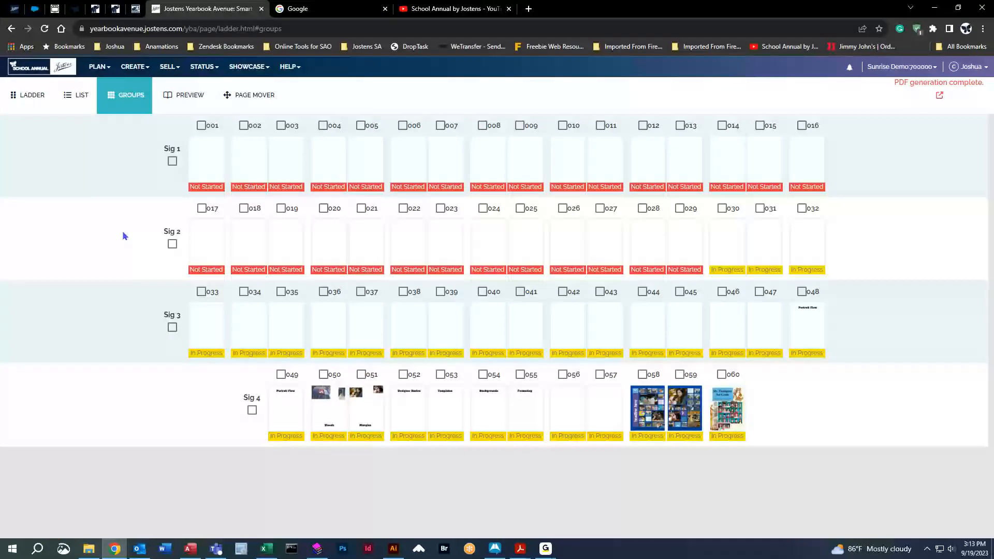
pyautogui.click(183, 95)
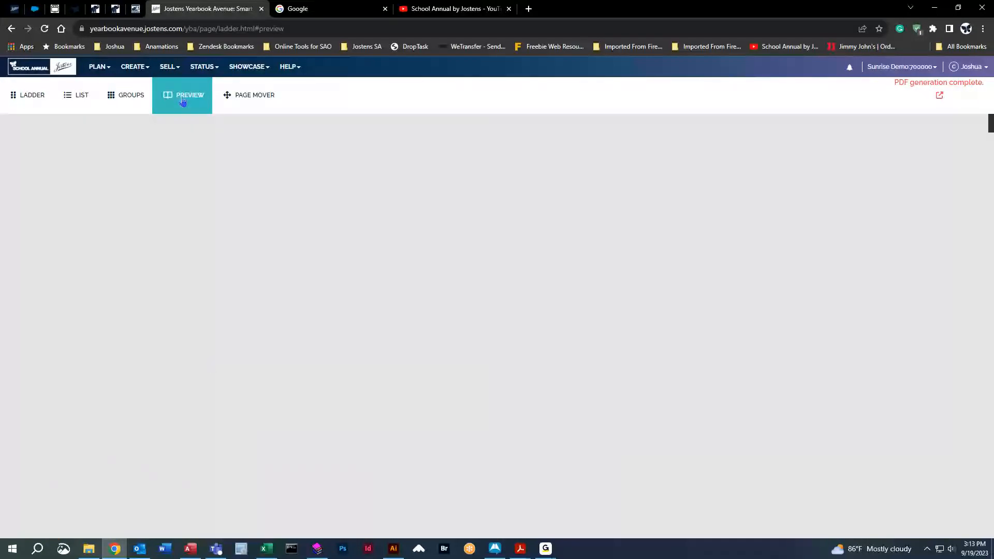
pyautogui.scroll(-7, 236, 278)
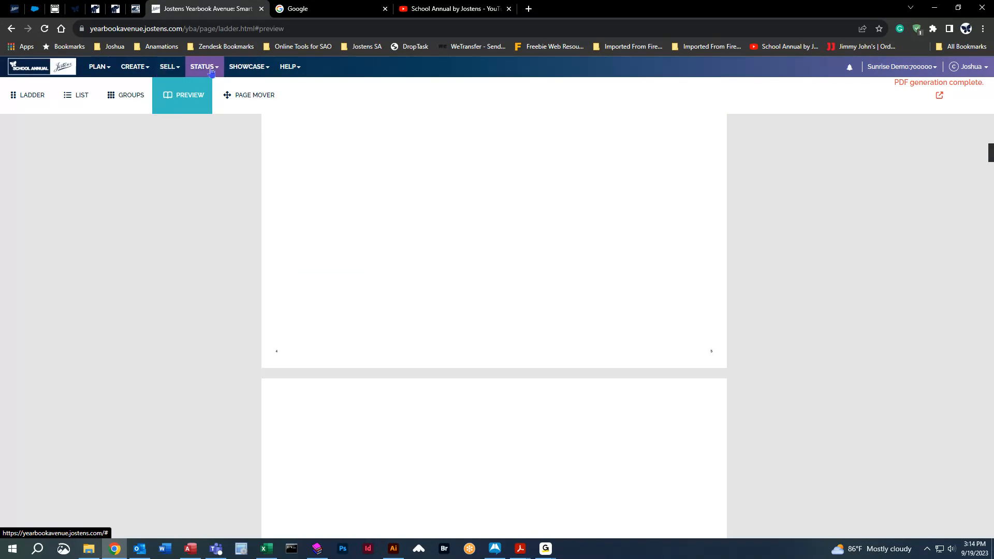
pyautogui.click(247, 67)
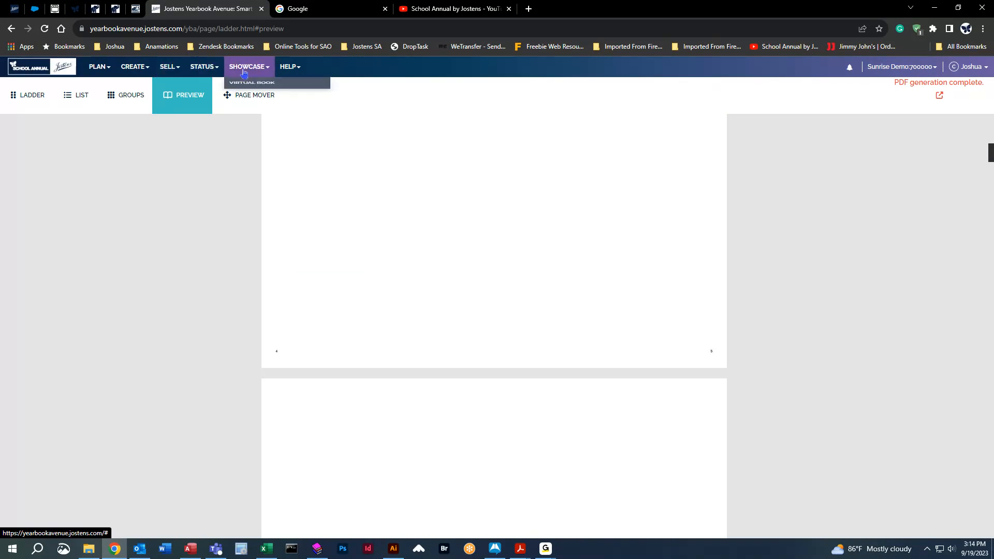
pyautogui.click(149, 175)
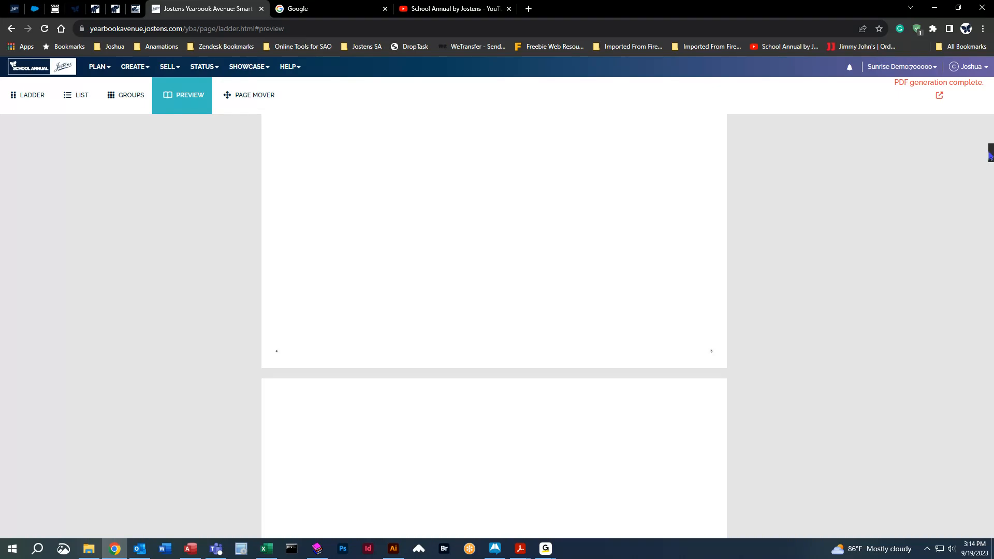
pyautogui.moveTo(990, 155); pyautogui.dragTo(990, 276)
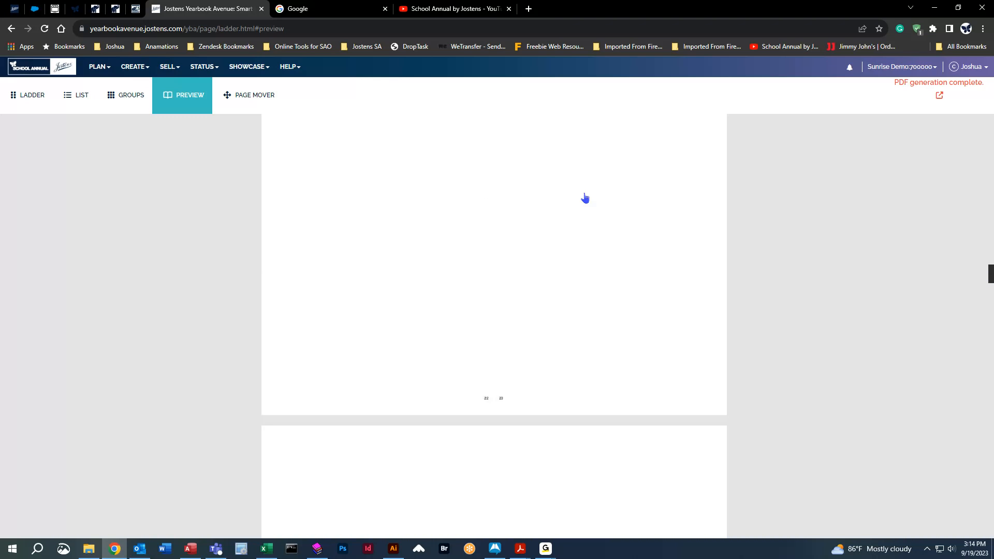
# Return to the ladder, try its display toggle and open the book preview again.
pyautogui.click(30, 96)
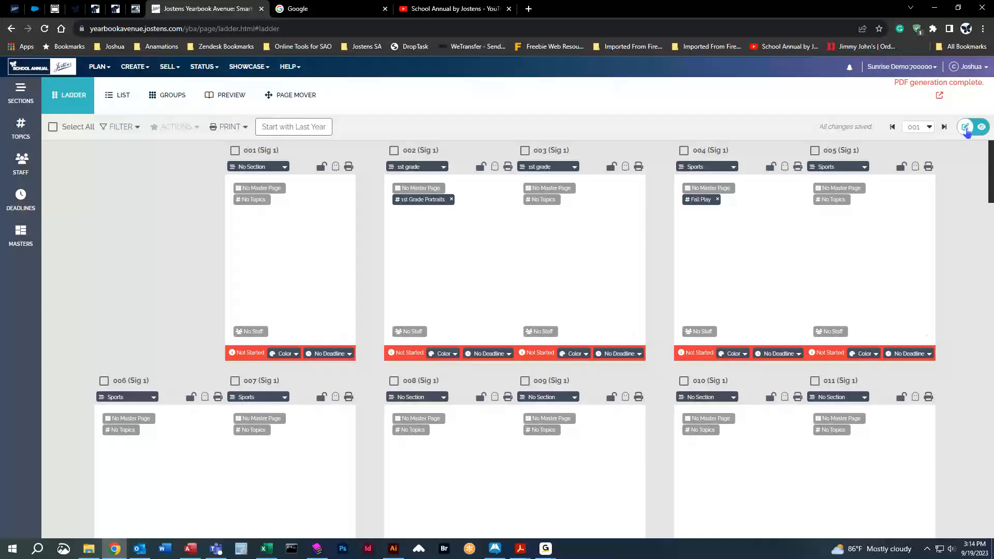
pyautogui.click(980, 129)
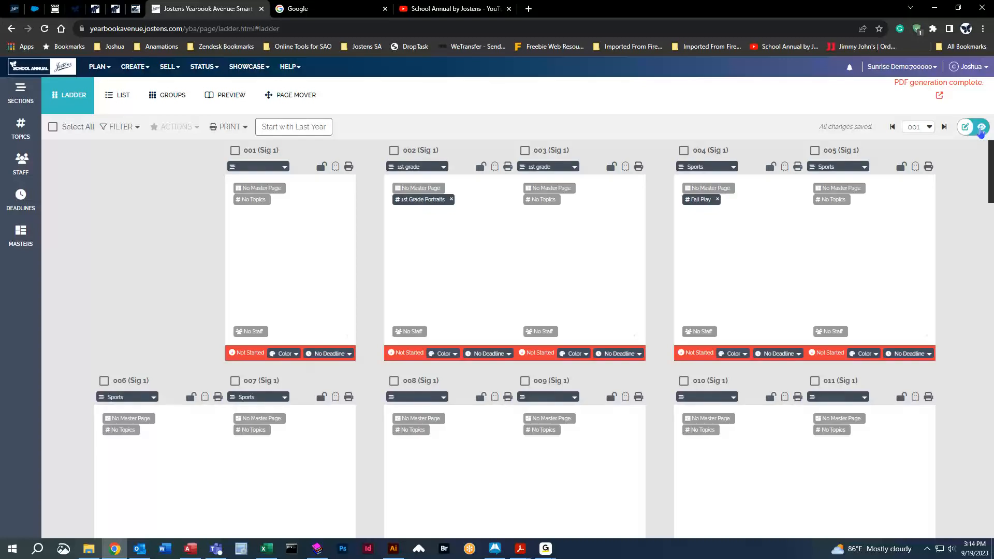
pyautogui.click(226, 95)
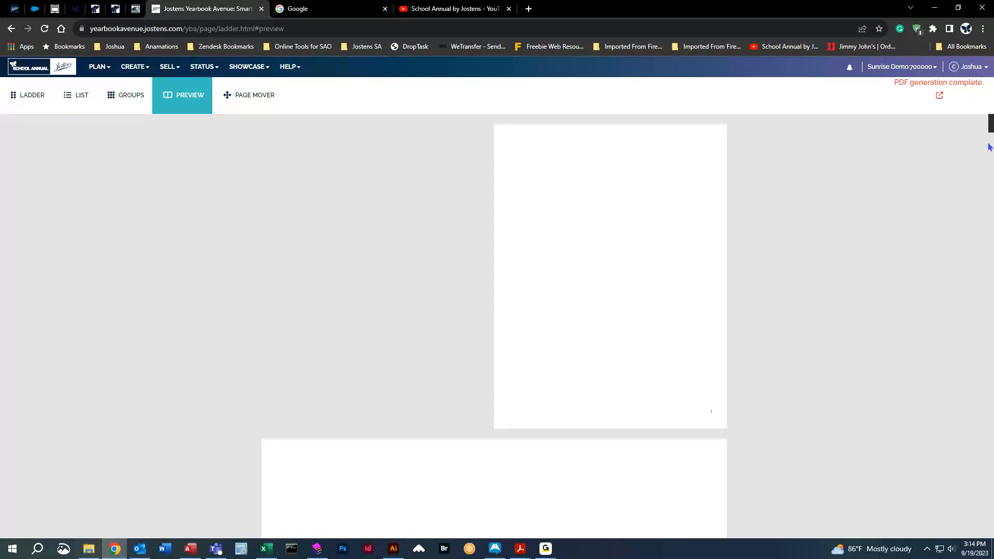
# Open the page mover and switch it from single pages to moving whole spreads.
pyautogui.click(249, 98)
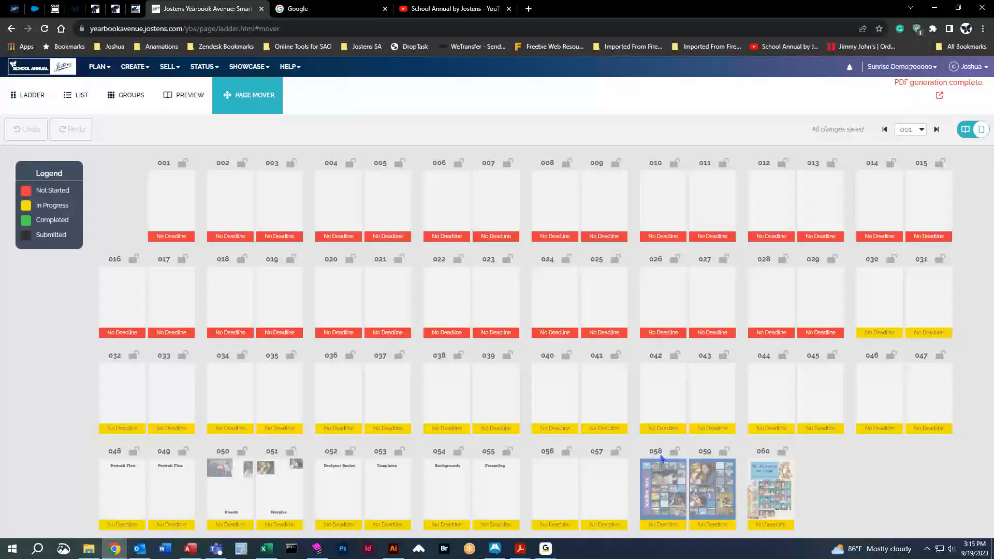
pyautogui.click(667, 486)
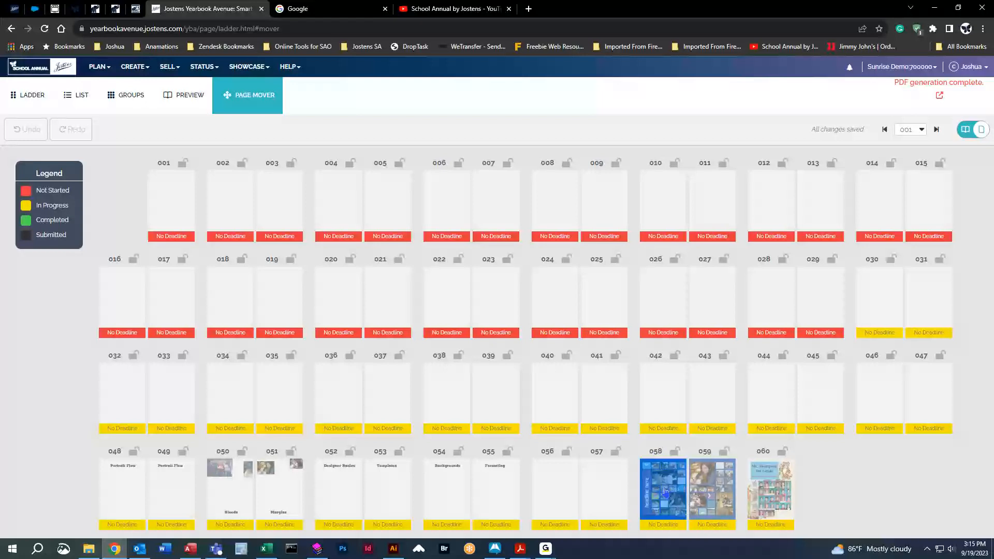
pyautogui.click(965, 132)
pyautogui.moveTo(663, 495); pyautogui.dragTo(643, 426)
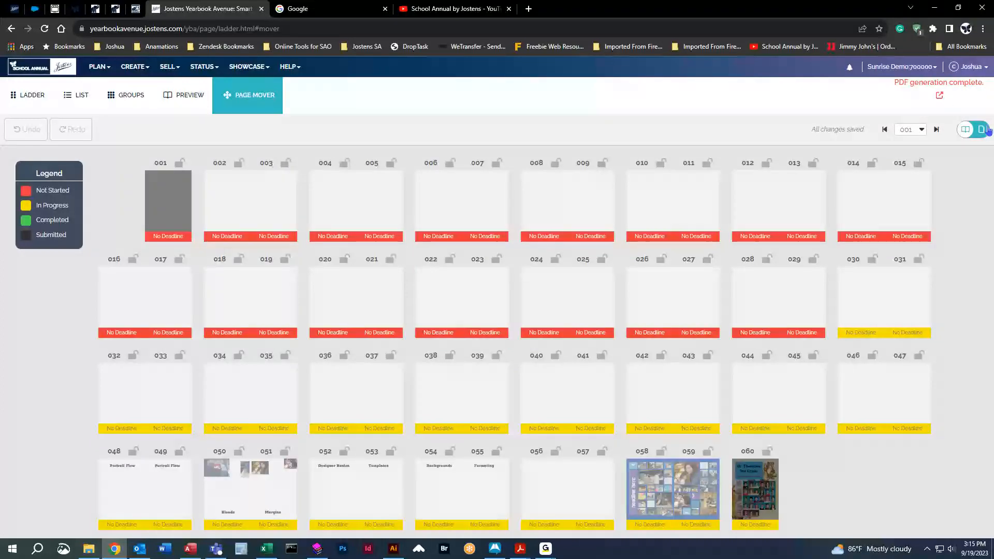
pyautogui.click(980, 132)
pyautogui.click(975, 134)
# Move the 058–059 spread to positions 024–025 and undo the move.
pyautogui.moveTo(682, 489); pyautogui.dragTo(358, 316)
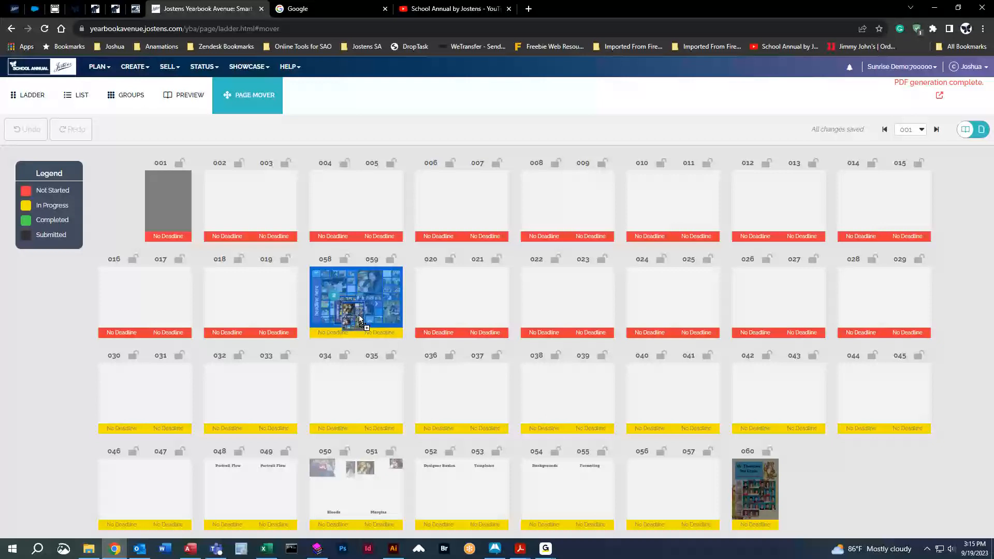
pyautogui.moveTo(361, 319); pyautogui.dragTo(254, 384)
pyautogui.moveTo(236, 418); pyautogui.dragTo(535, 289)
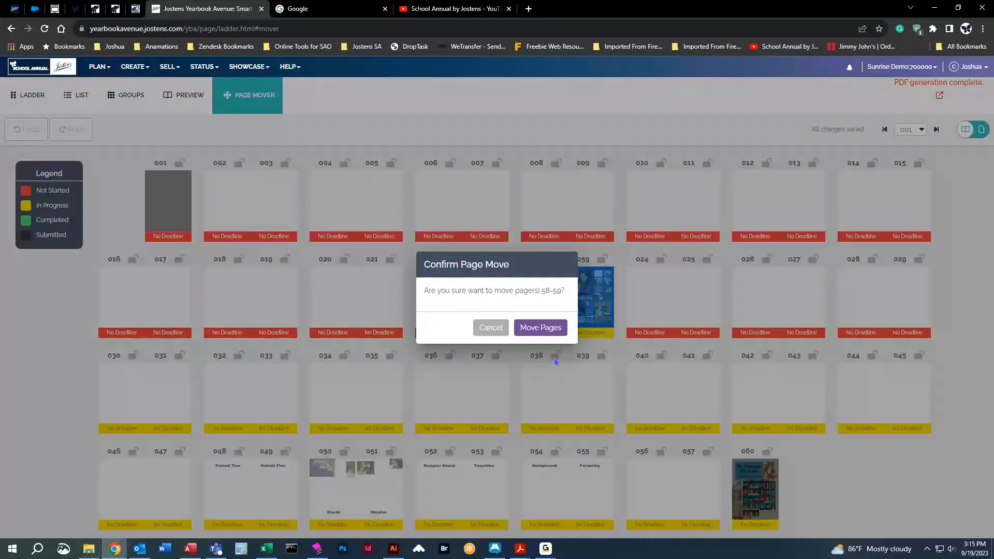
pyautogui.click(551, 328)
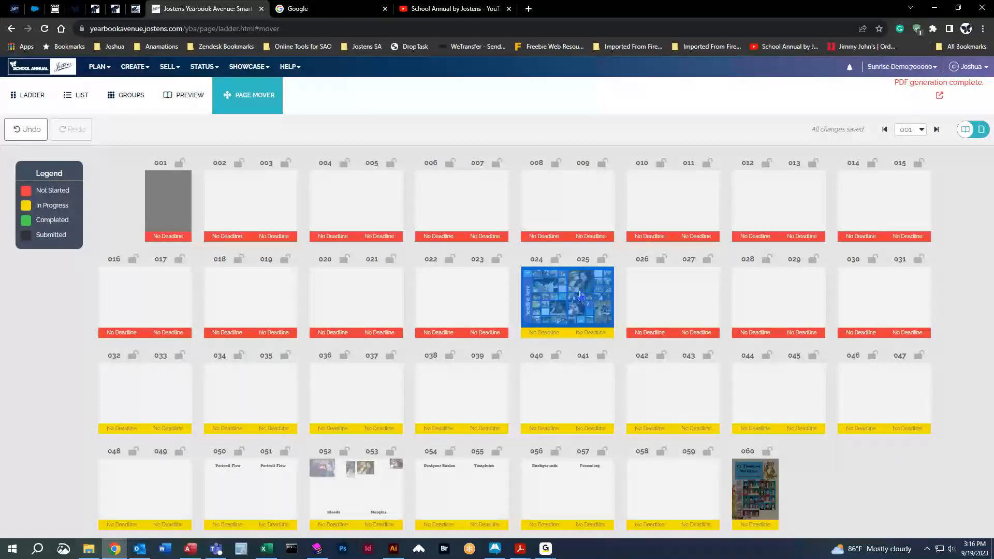
pyautogui.click(21, 132)
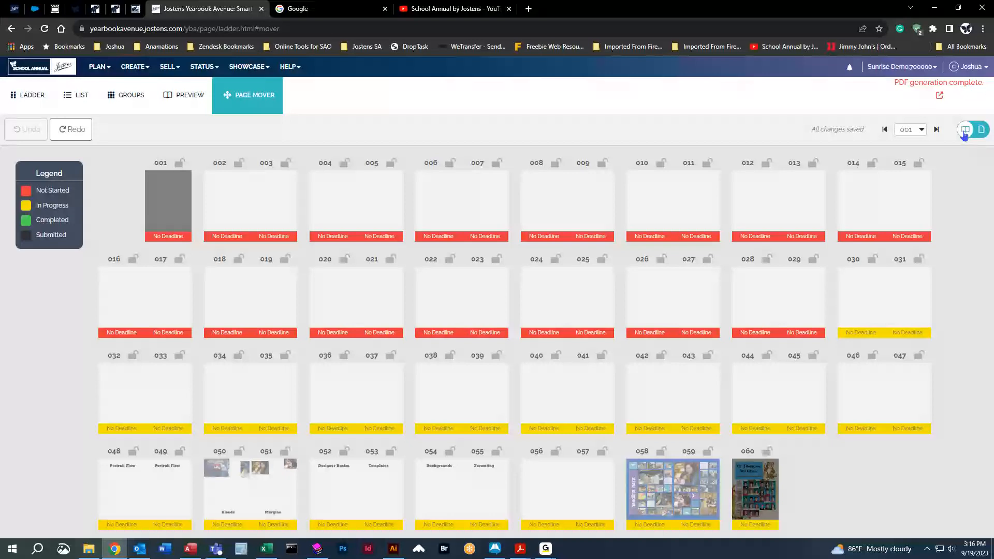
# Select page 051 in the page mover's single-page mode and switch back to whole spreads.
pyautogui.click(965, 136)
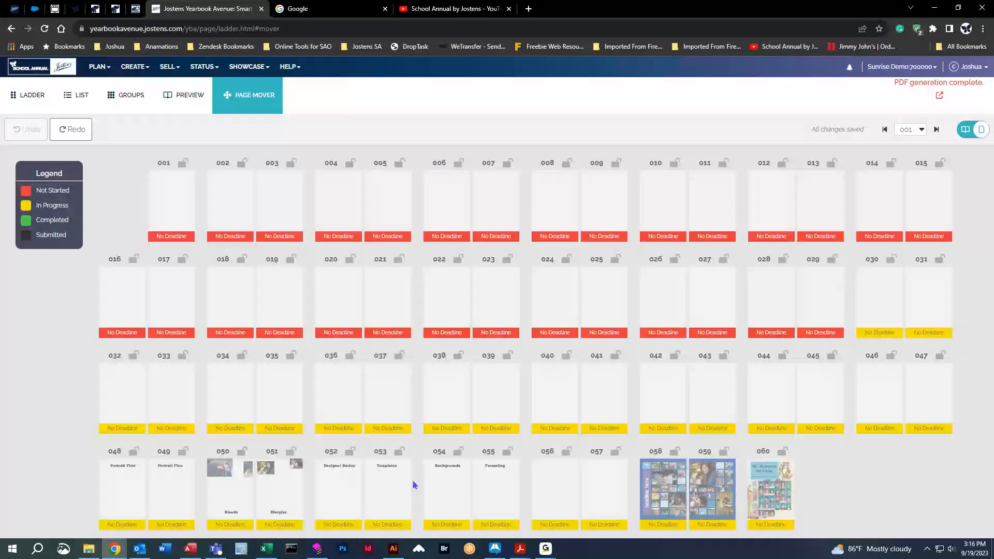
pyautogui.moveTo(266, 497)
pyautogui.mouseDown()
pyautogui.moveTo(288, 396)
pyautogui.moveTo(356, 366)
pyautogui.moveTo(448, 293)
pyautogui.moveTo(588, 253)
pyautogui.moveTo(539, 273)
pyautogui.moveTo(412, 379)
pyautogui.moveTo(462, 307)
pyautogui.moveTo(459, 330)
pyautogui.moveTo(454, 289)
pyautogui.moveTo(524, 275)
pyautogui.moveTo(647, 291)
pyautogui.moveTo(885, 295)
pyautogui.moveTo(470, 309)
pyautogui.moveTo(167, 300)
pyautogui.moveTo(430, 290)
pyautogui.moveTo(274, 482)
pyautogui.moveTo(258, 442)
pyautogui.moveTo(166, 473)
pyautogui.moveTo(284, 492)
pyautogui.moveTo(277, 504)
pyautogui.mouseUp()
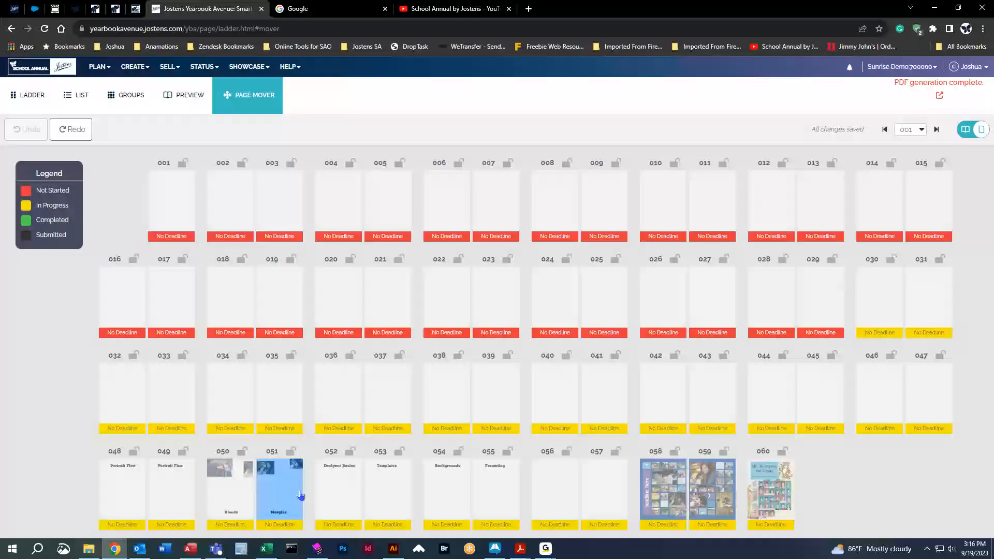
pyautogui.click(965, 130)
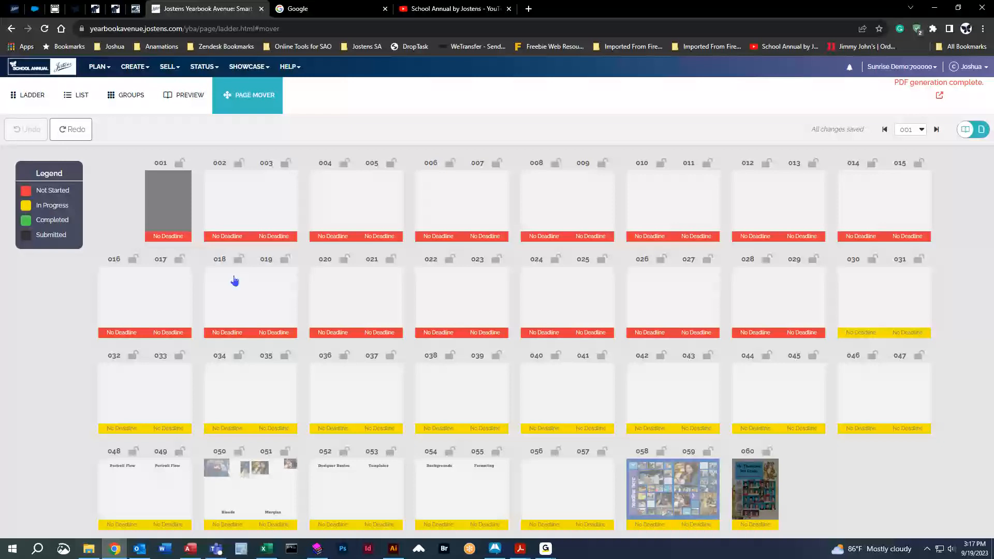
# Return to the ladder and display the list of own topics.
pyautogui.click(29, 94)
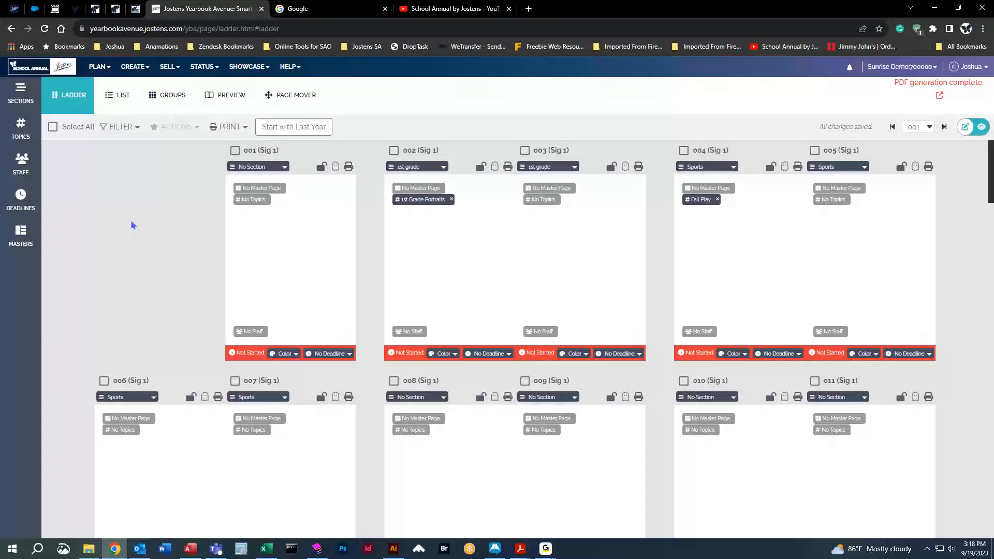
pyautogui.click(21, 127)
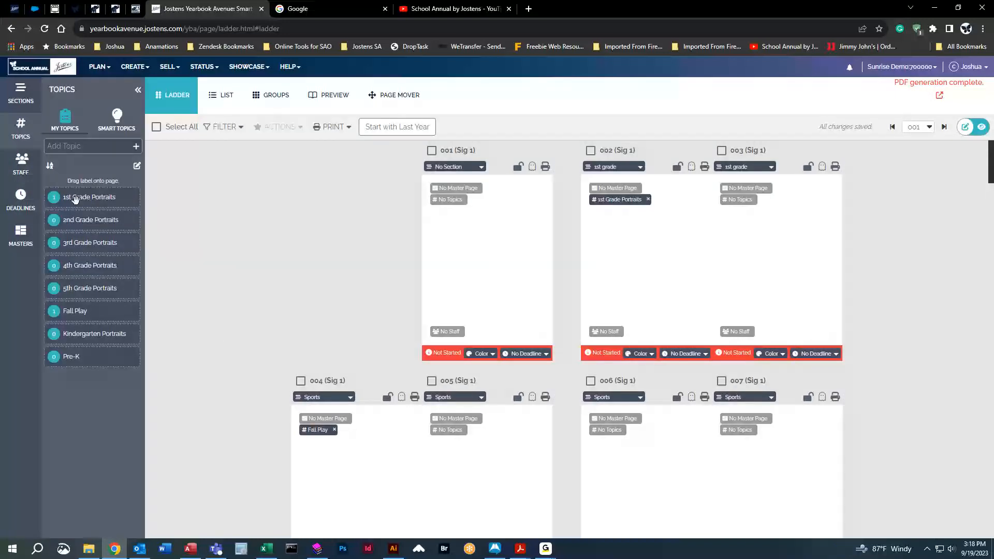
# Assign the 1st Grade Portraits topic to page 001 and remove it from that page again.
pyautogui.moveTo(75, 199); pyautogui.dragTo(457, 247)
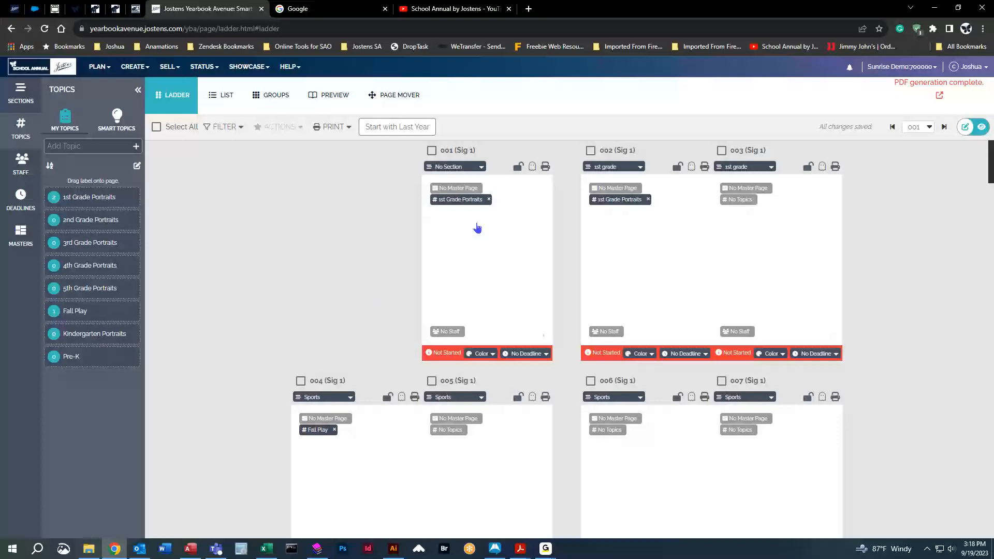
pyautogui.click(489, 200)
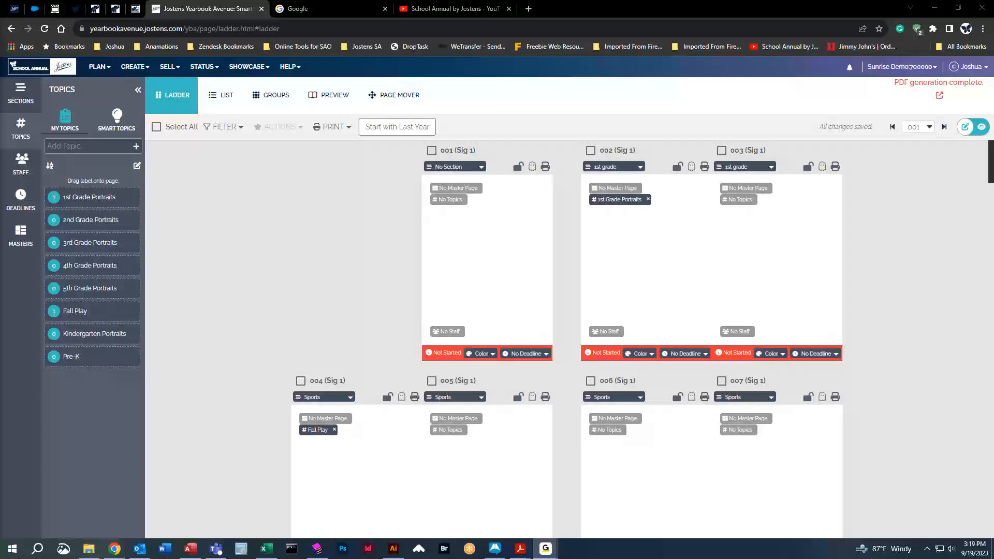
# Edit the topic list and delete the 1st Grade Portraits topic, including from the page that uses it.
pyautogui.click(138, 167)
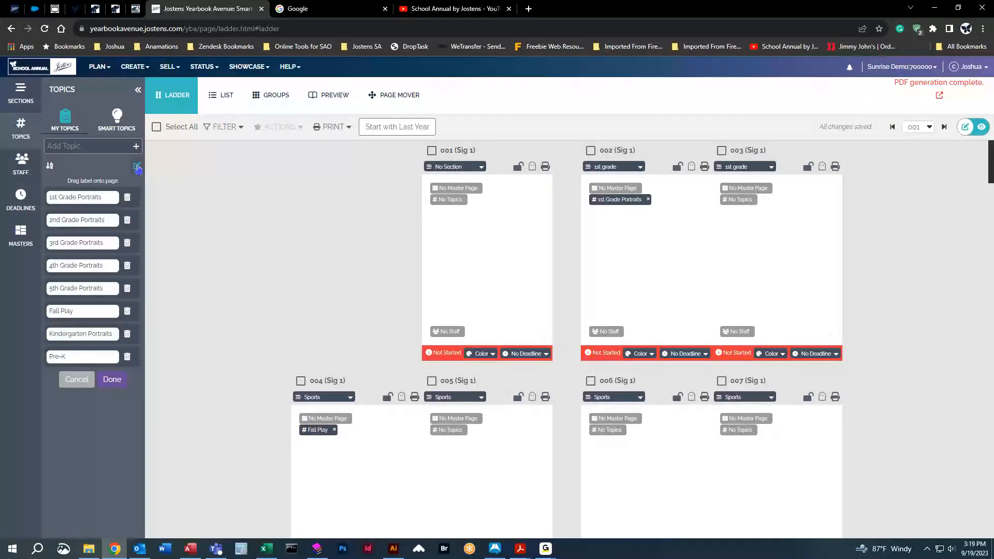
pyautogui.click(137, 167)
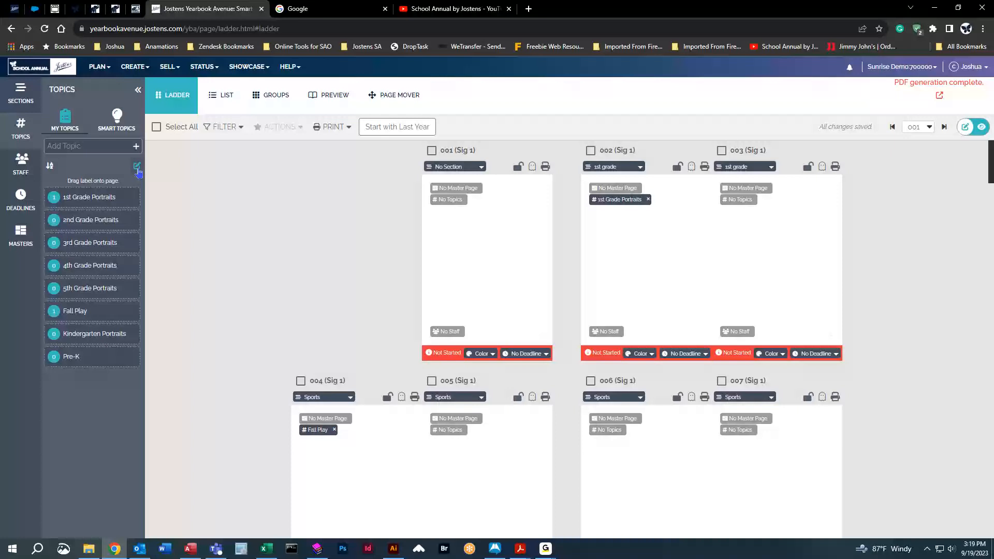
pyautogui.click(137, 168)
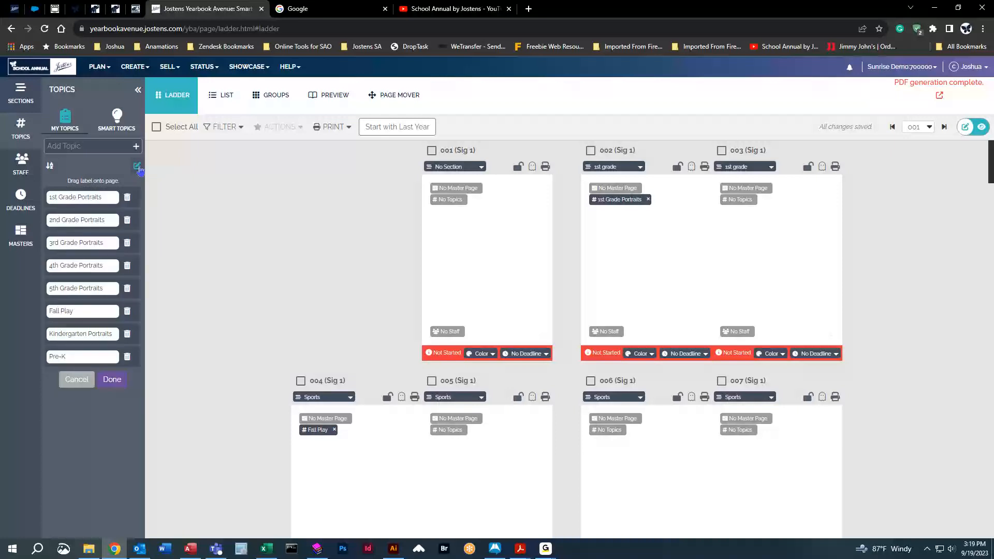
pyautogui.click(128, 198)
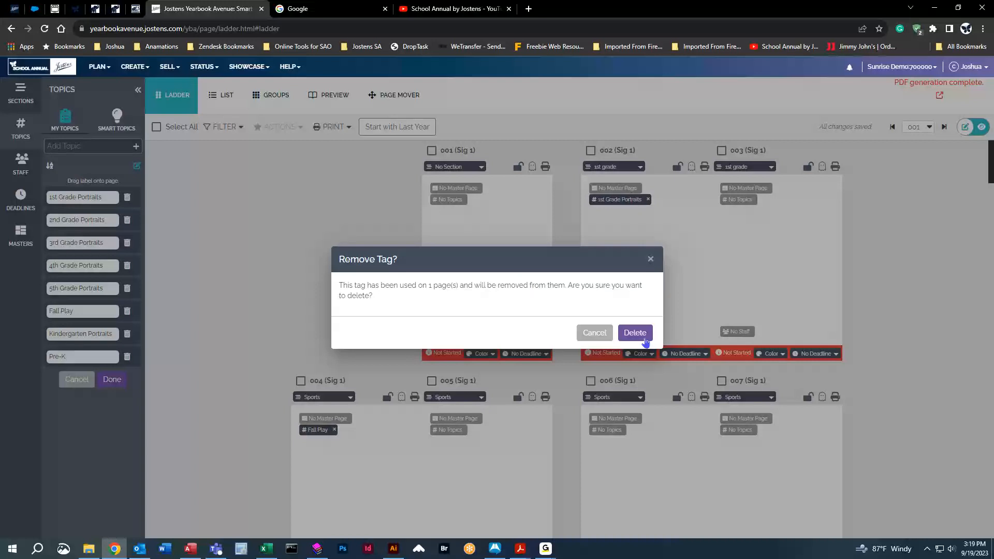
pyautogui.click(634, 333)
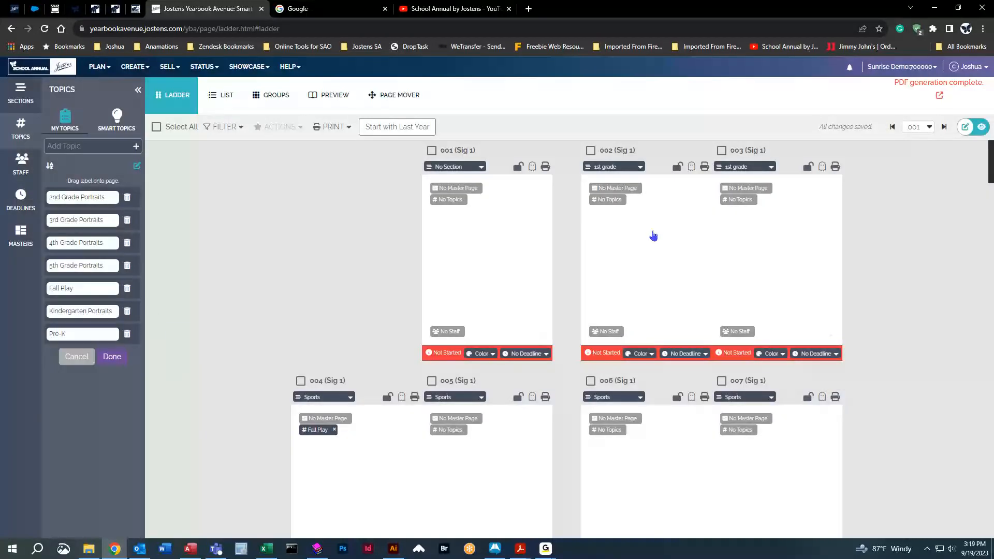
# Delete all remaining topics, from 2nd Grade Portraits through Fall Play and Kindergarten Portraits to Pre-K.
pyautogui.click(128, 198)
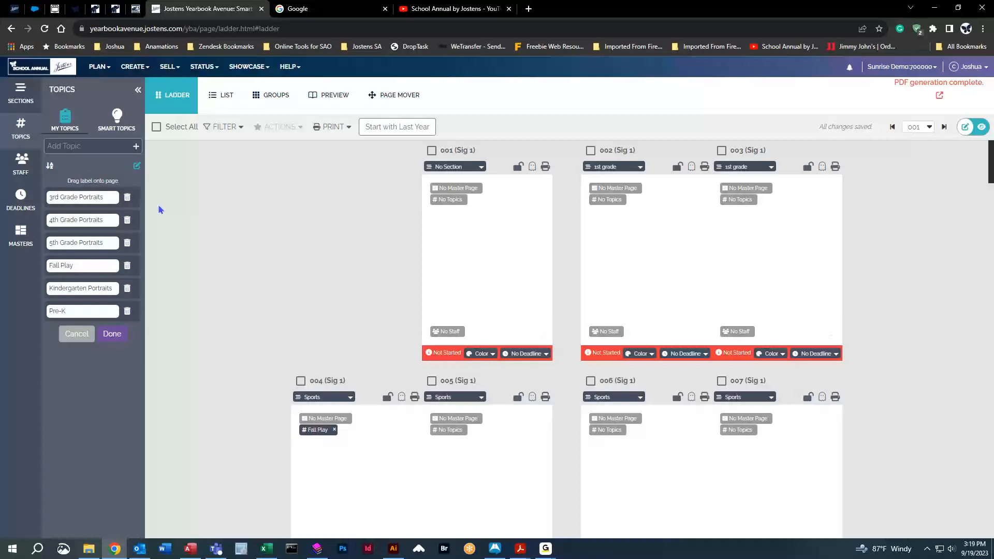
pyautogui.click(127, 198)
pyautogui.click(127, 198)
pyautogui.click(127, 198)
pyautogui.click(127, 198)
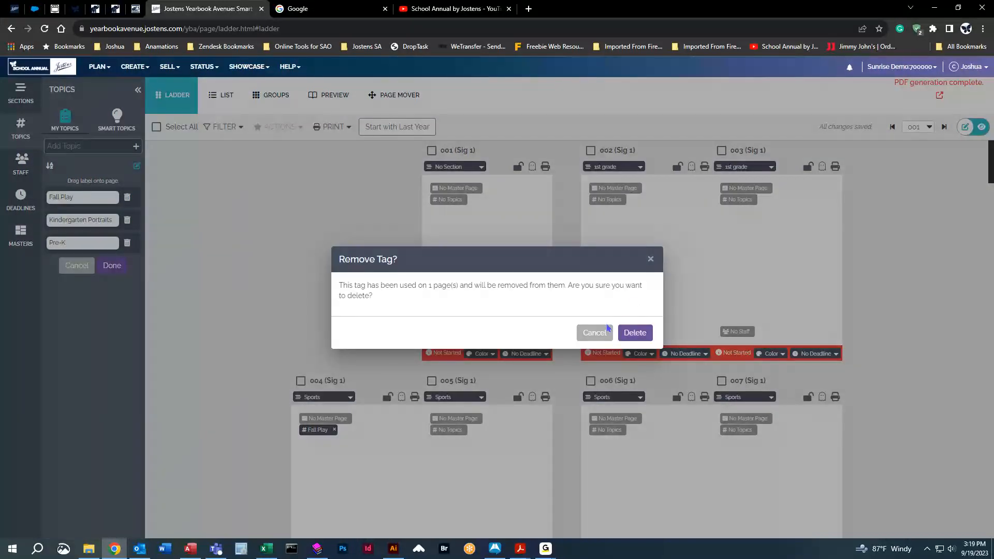
pyautogui.click(636, 334)
pyautogui.click(130, 197)
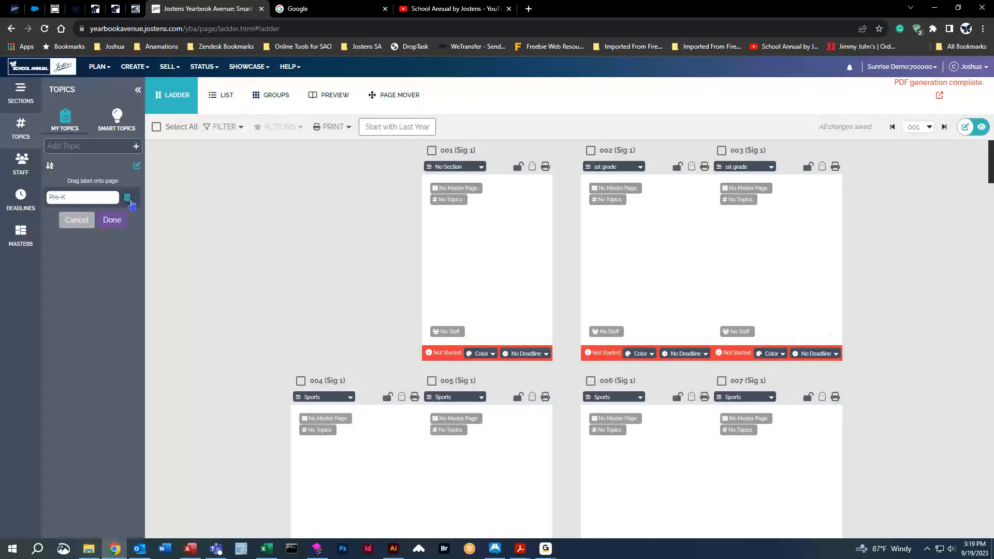
pyautogui.click(129, 197)
pyautogui.click(117, 290)
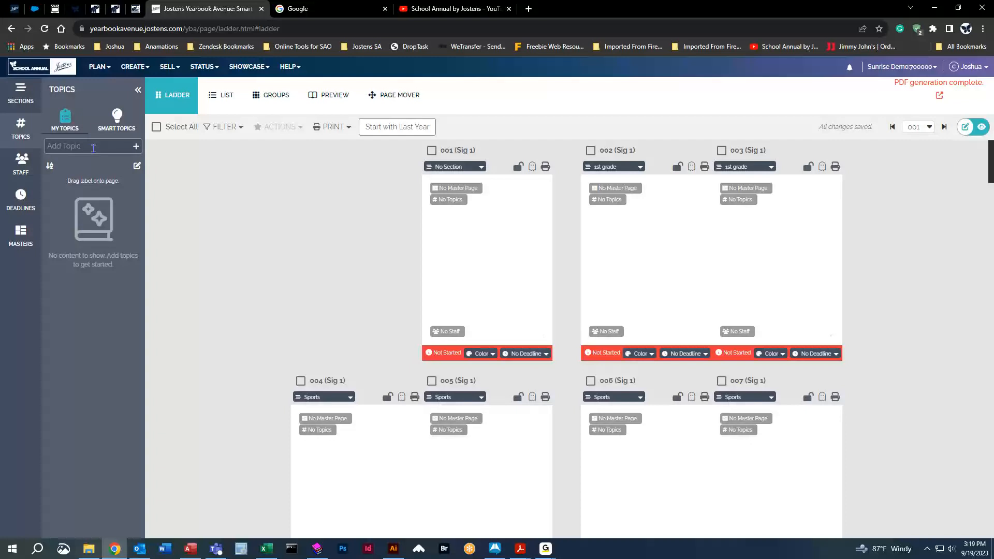
# Delete the 1st grade, Pre K and Sports sections, removing them from their pages, and finish editing the section list.
pyautogui.click(23, 106)
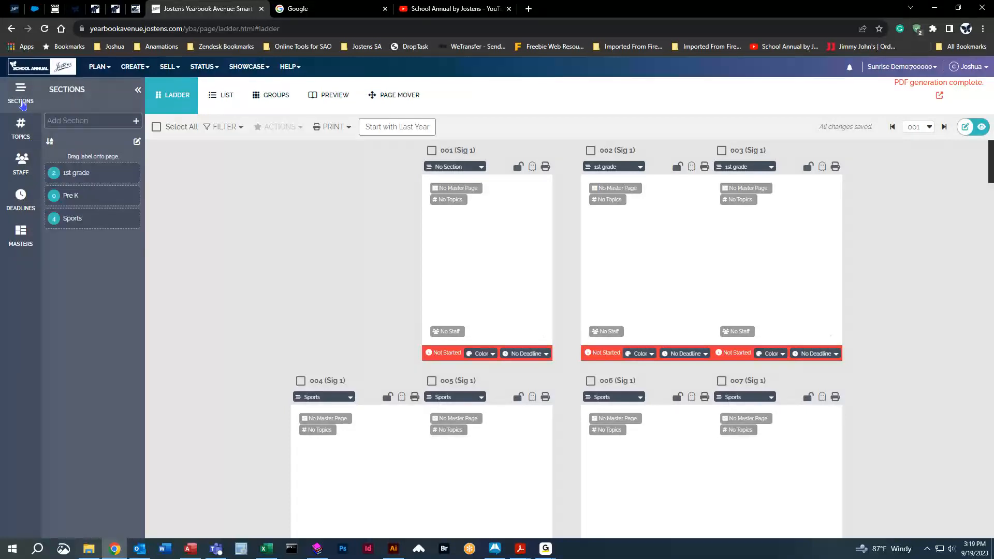
pyautogui.click(137, 142)
pyautogui.click(128, 175)
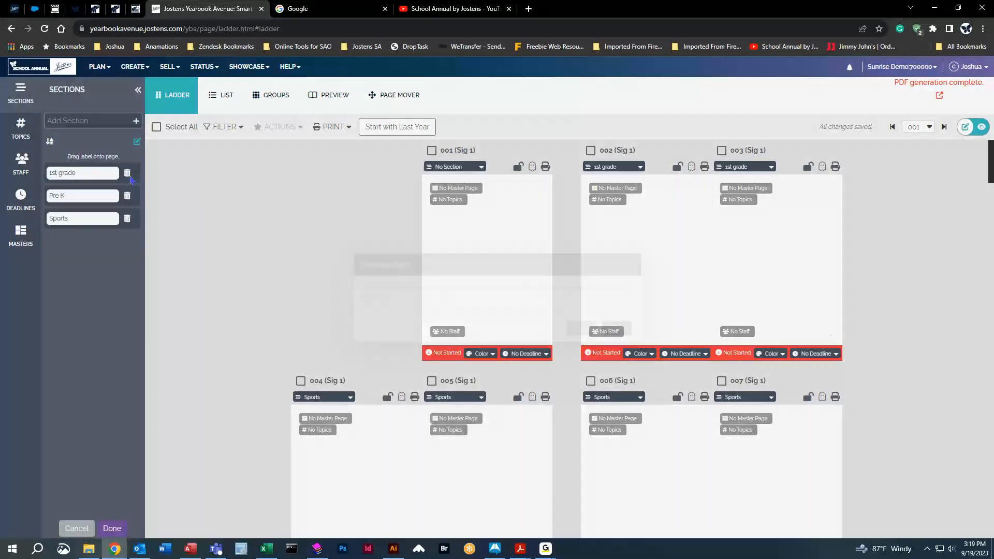
pyautogui.click(598, 327)
pyautogui.click(128, 174)
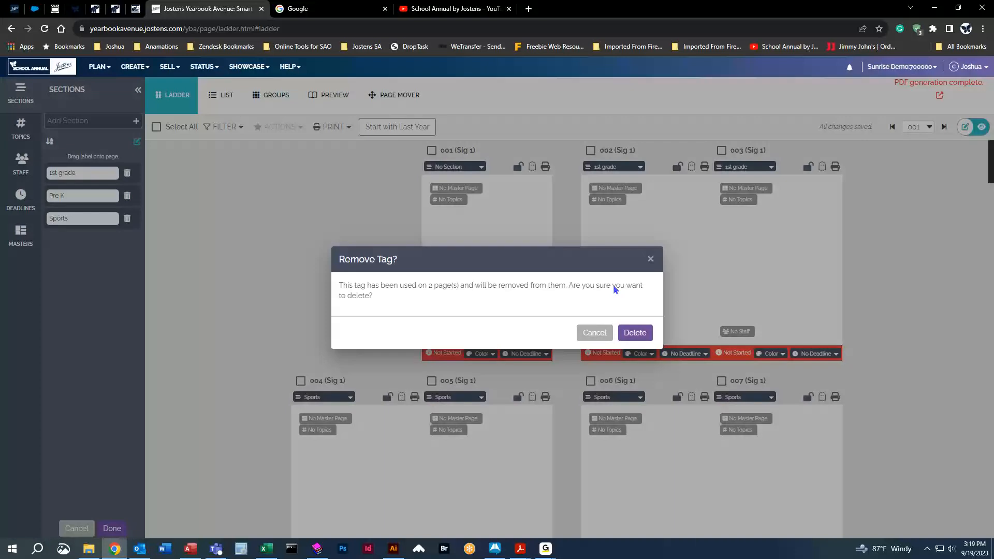
pyautogui.click(636, 328)
pyautogui.click(127, 173)
pyautogui.click(126, 176)
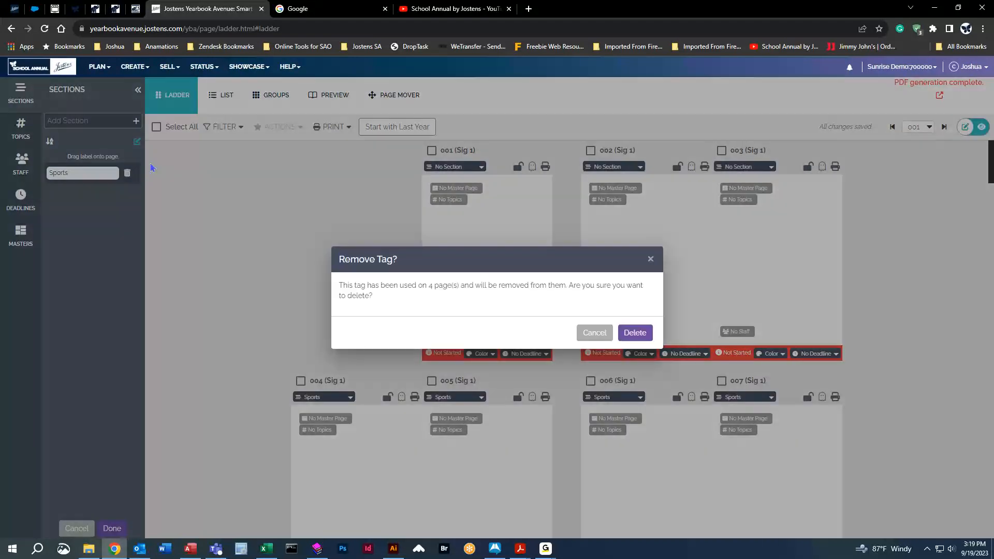
pyautogui.click(636, 327)
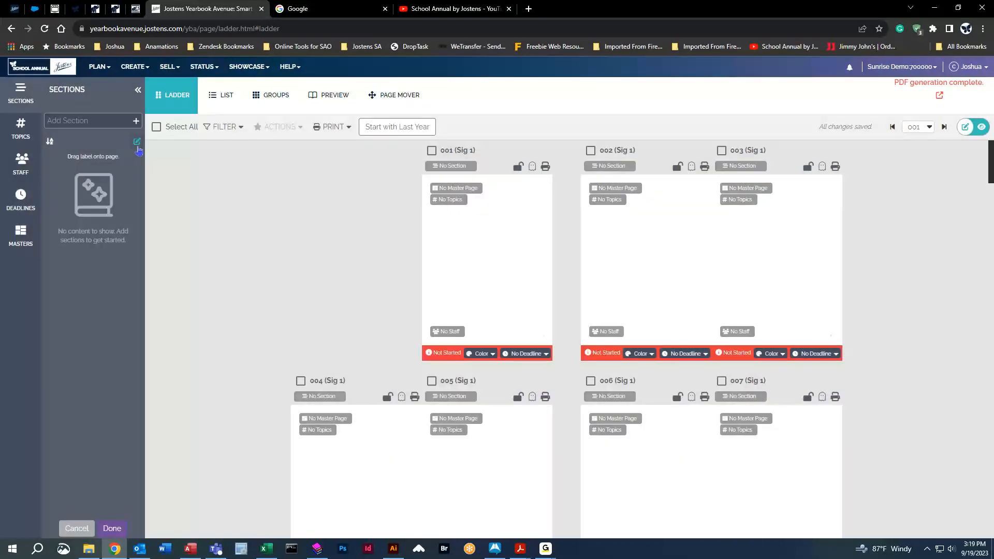
pyautogui.click(137, 140)
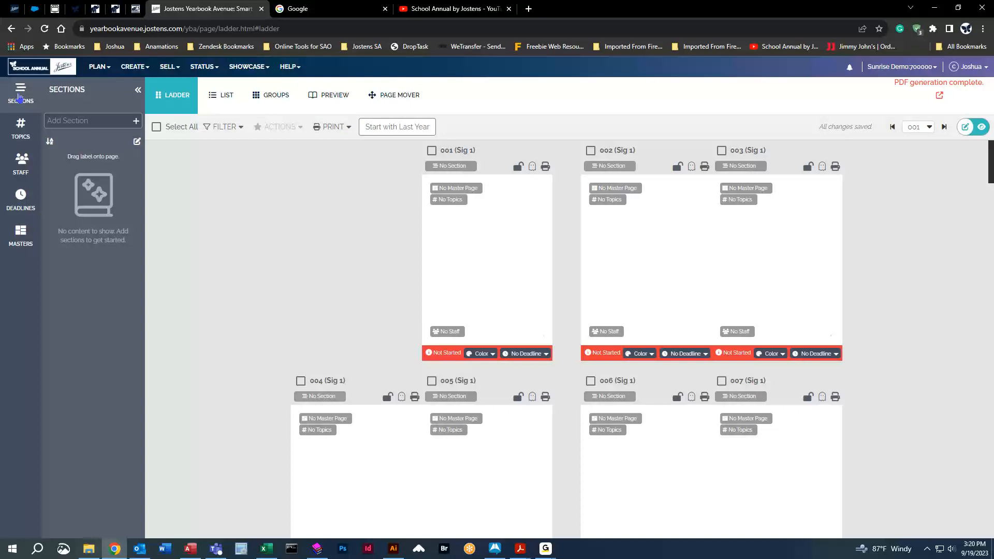
# Open the page mover and compare its single-page and whole-spread modes, ending in single-page mode.
pyautogui.click(19, 97)
pyautogui.click(279, 95)
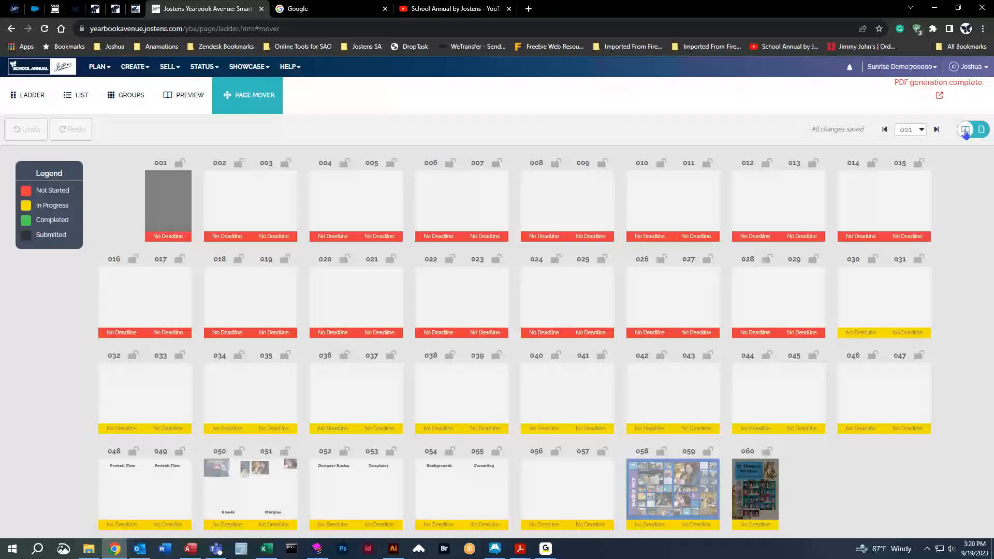
pyautogui.click(982, 133)
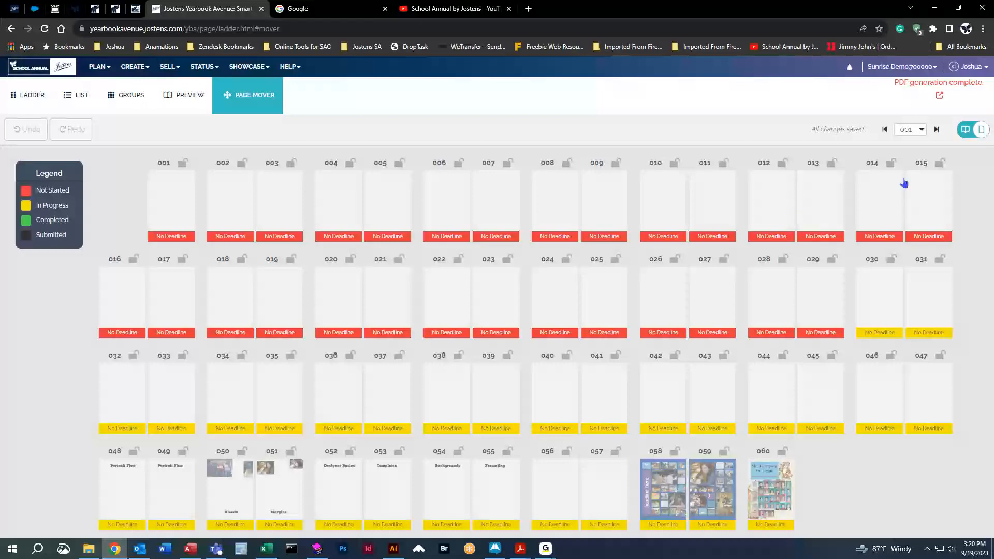
pyautogui.moveTo(903, 237)
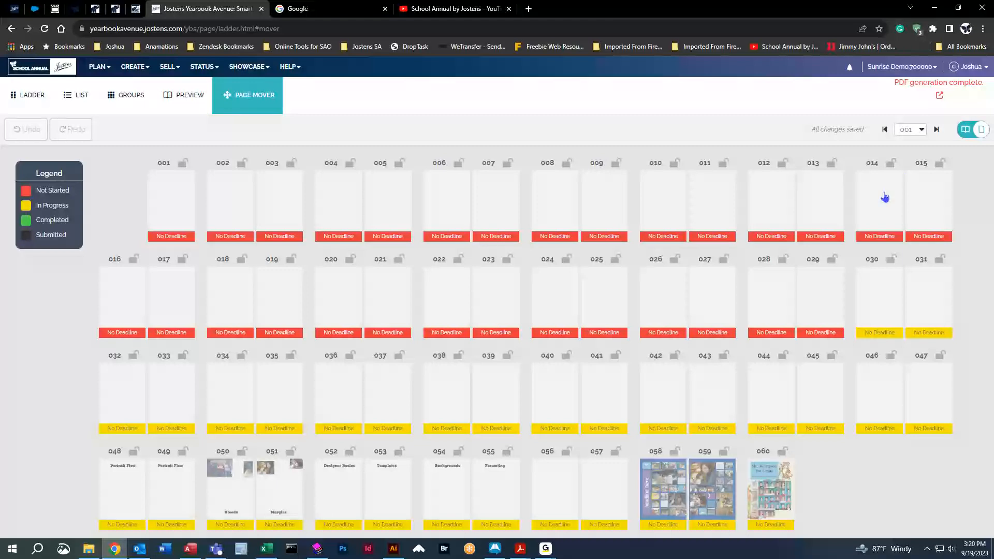
pyautogui.click(963, 137)
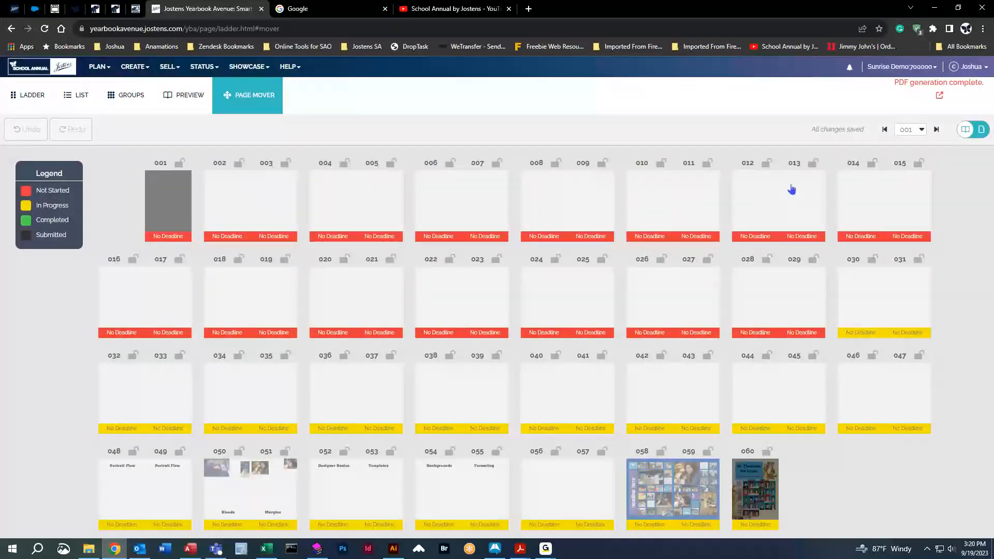
pyautogui.click(981, 130)
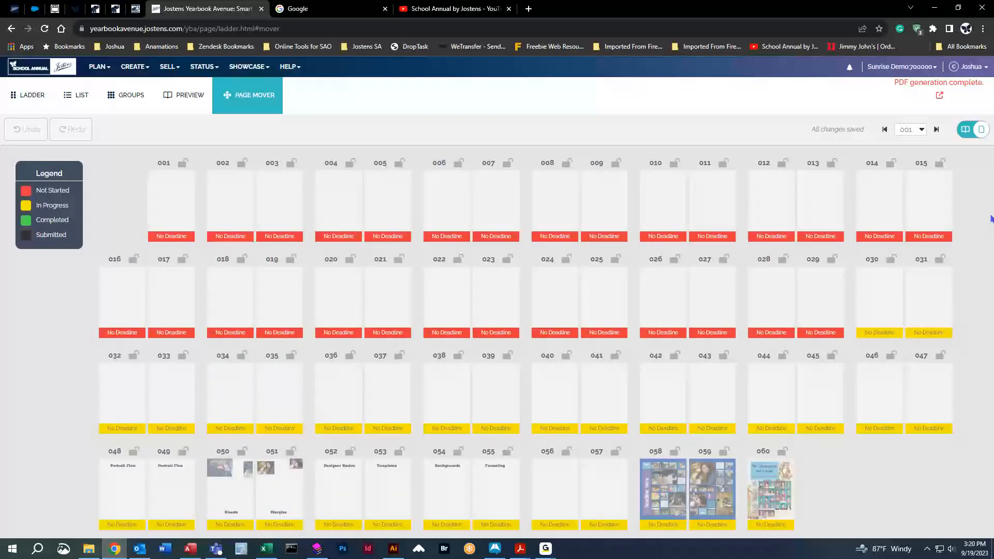
# Move page 014 to position 008 in the page mover and confirm the move.
pyautogui.click(878, 196)
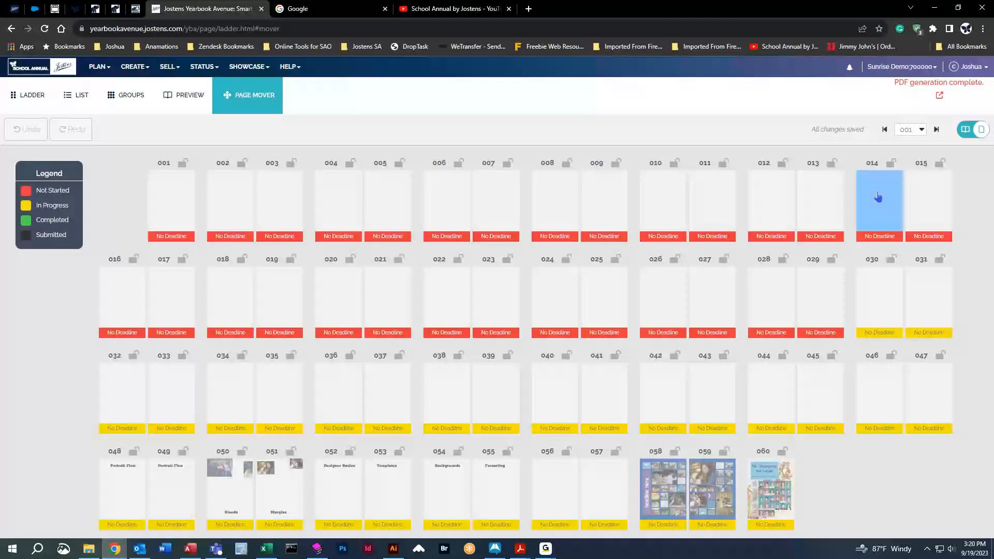
pyautogui.moveTo(878, 197); pyautogui.dragTo(780, 196)
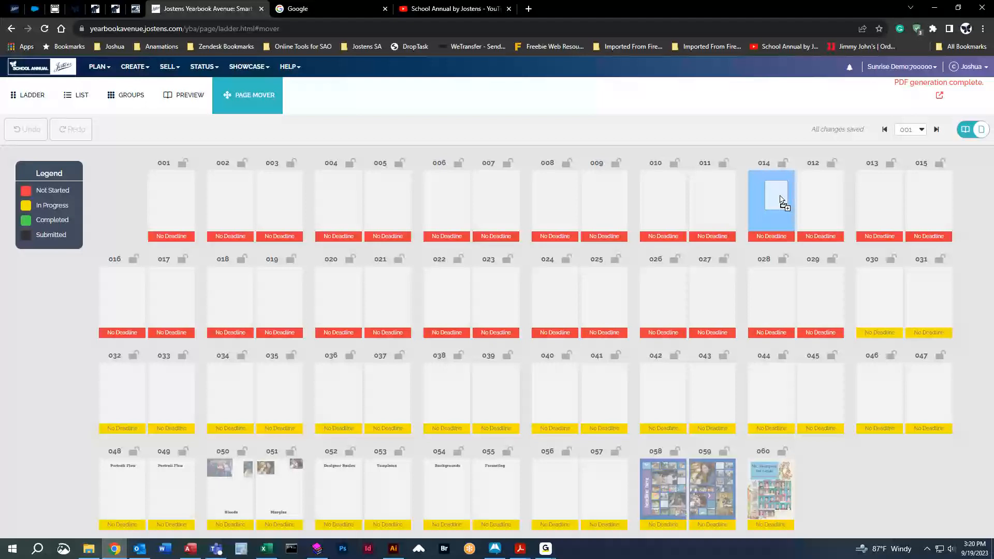
pyautogui.moveTo(780, 199); pyautogui.dragTo(567, 196)
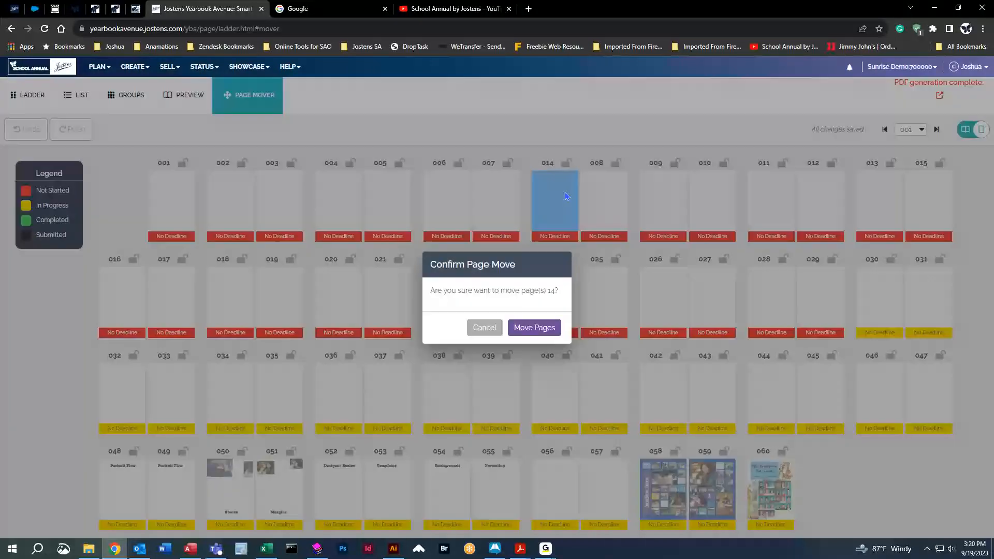
pyautogui.click(539, 327)
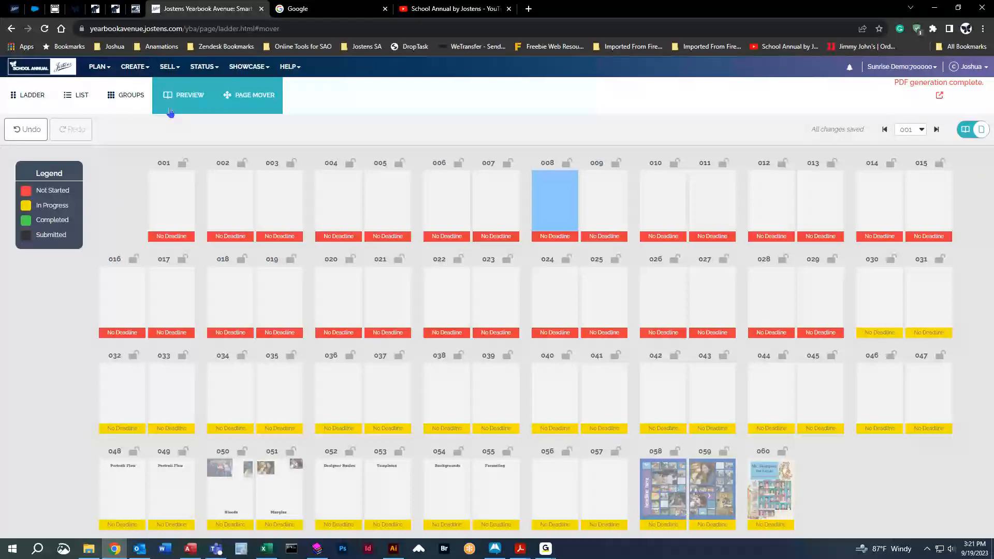
# Review the yearbook's cover and endsheet status information and return to the page ladder.
pyautogui.click(202, 67)
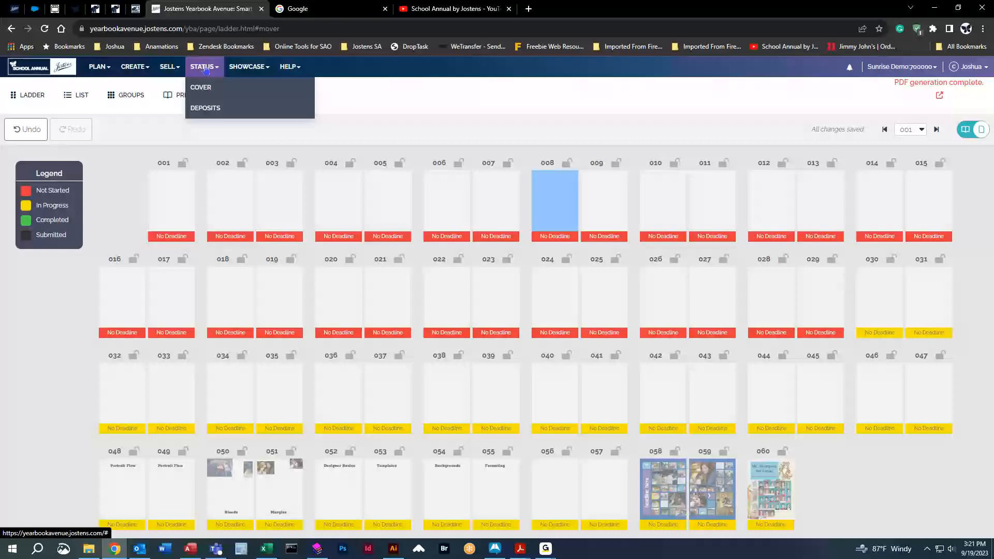
pyautogui.click(205, 97)
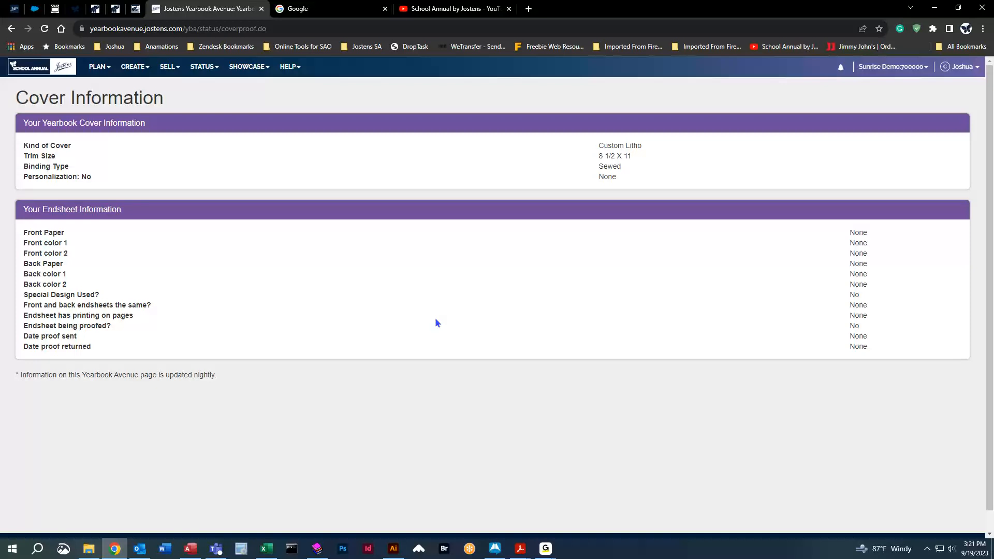
pyautogui.click(99, 67)
pyautogui.click(99, 94)
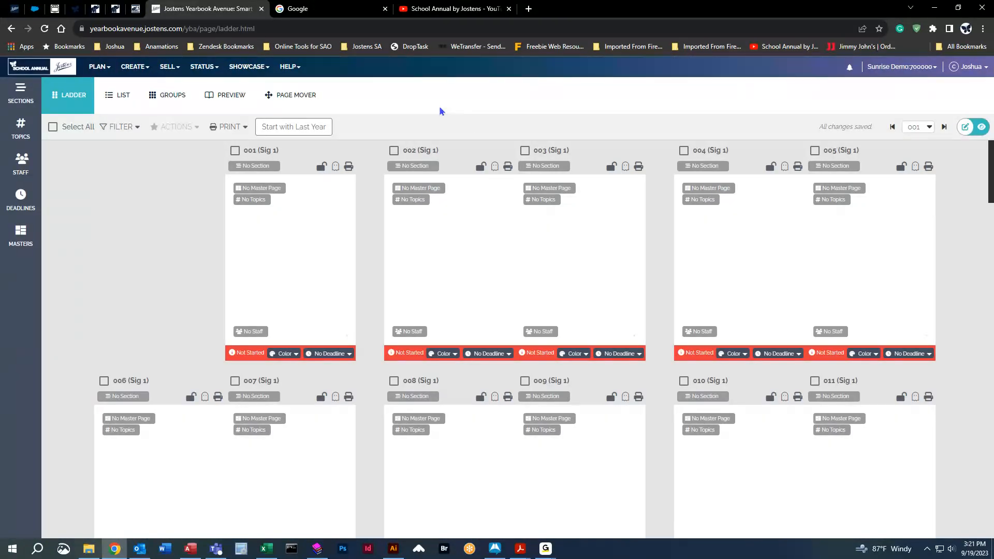
pyautogui.click(204, 67)
pyautogui.click(207, 84)
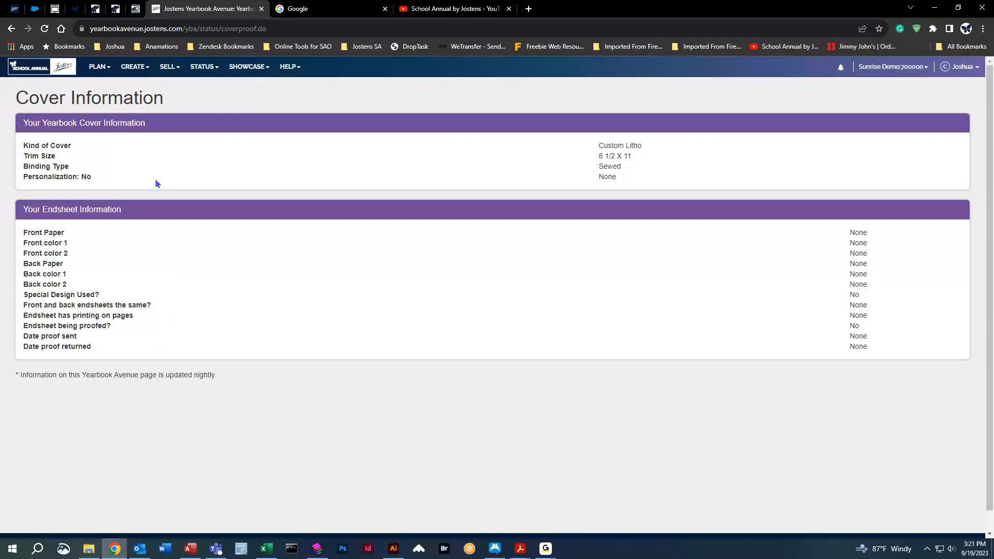
pyautogui.click(98, 68)
pyautogui.click(104, 89)
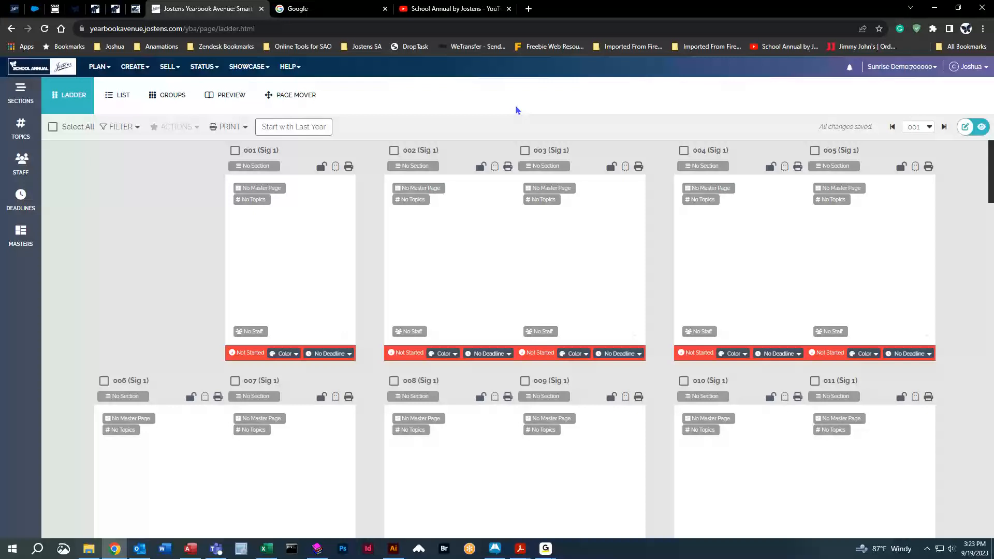
# Check the Start with Last Year options without applying them, and view page 001 in the layout editor before returning to the ladder.
pyautogui.click(285, 133)
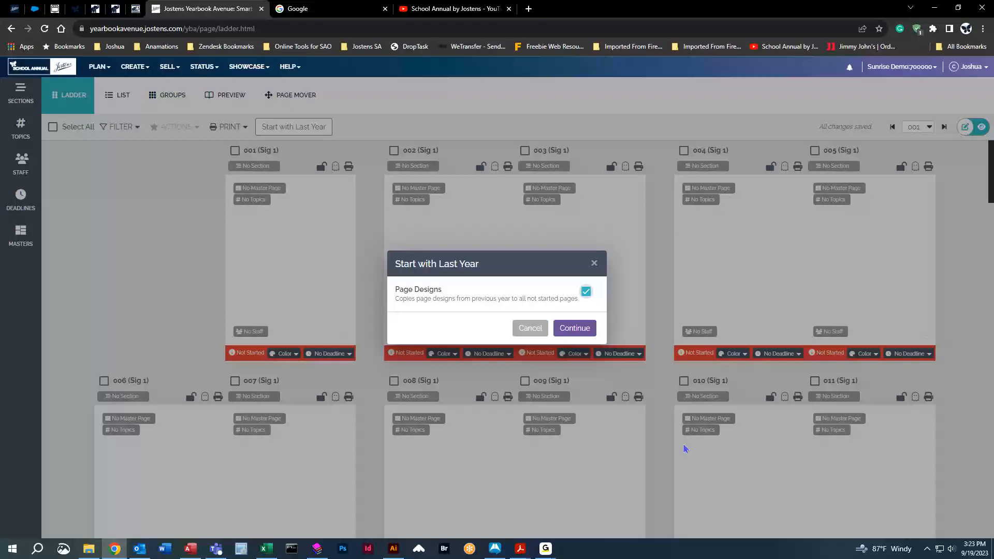
pyautogui.click(530, 328)
pyautogui.doubleClick(243, 261)
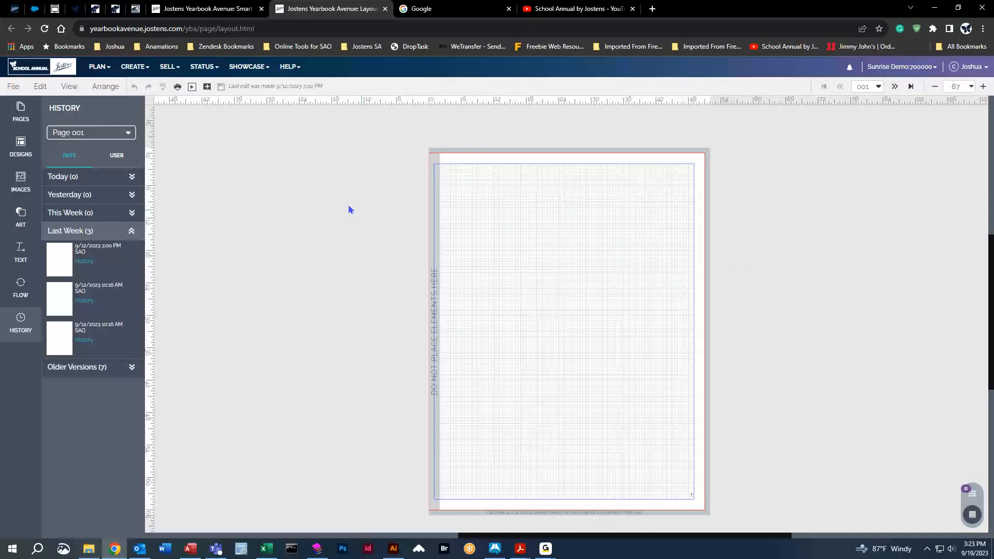
pyautogui.middleClick(303, 10)
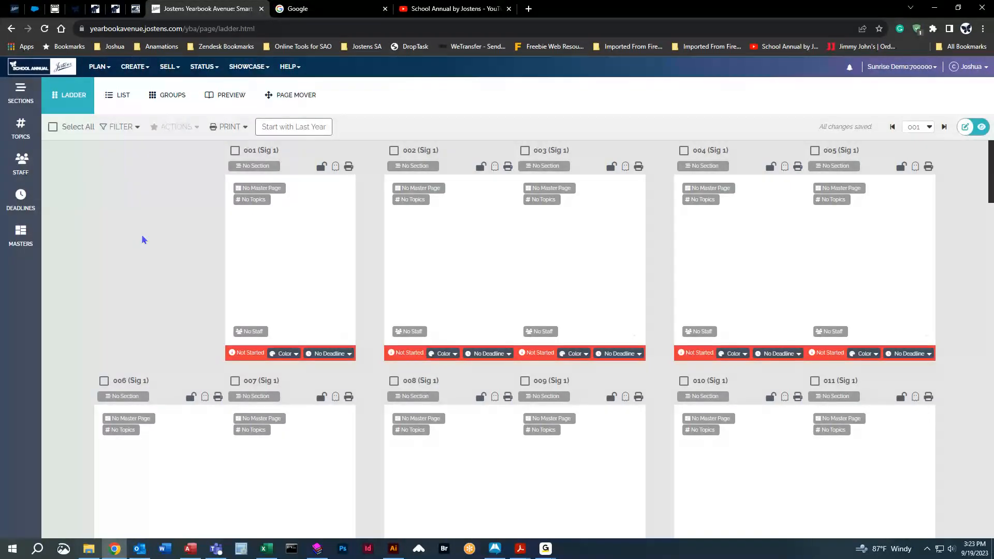